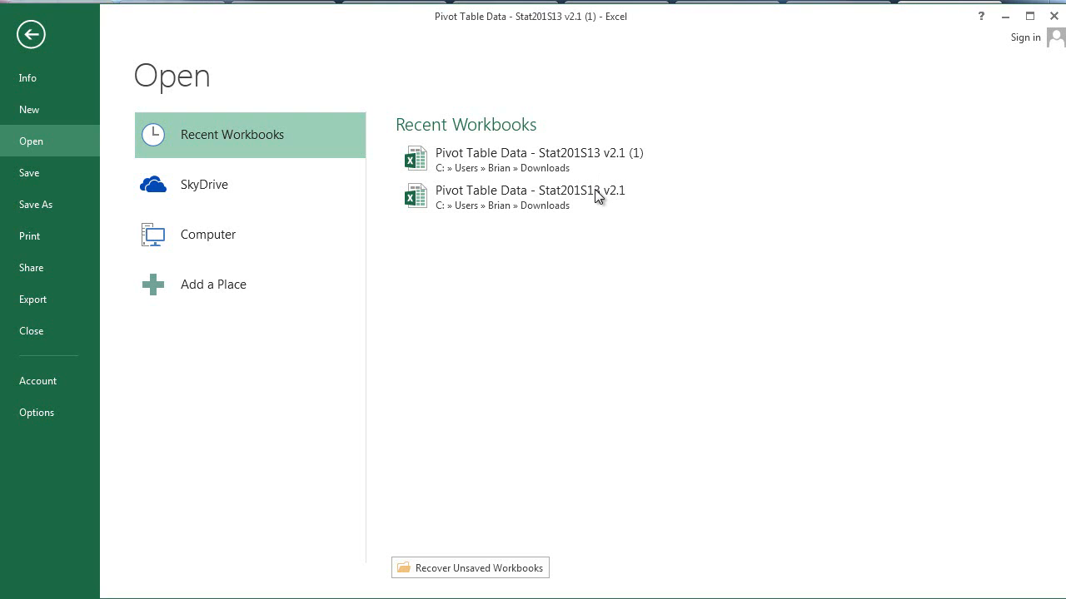
Step: Open the recent workbook Pivot Table Data - Stat201S13 v2.1 and maximize its window
left_click(598, 197)
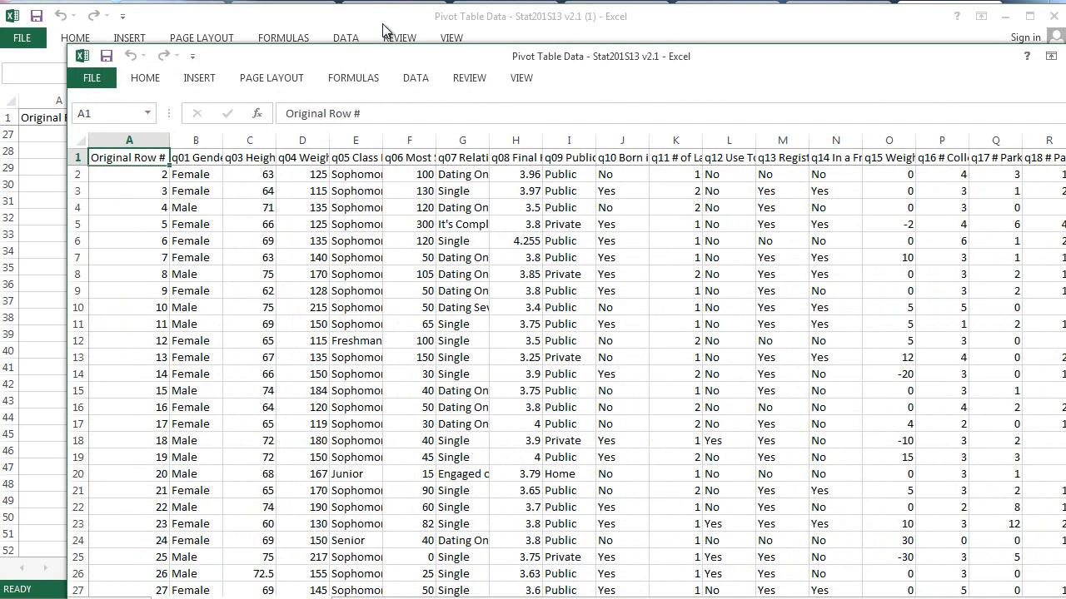
left_click_drag(391, 55, 323, 14)
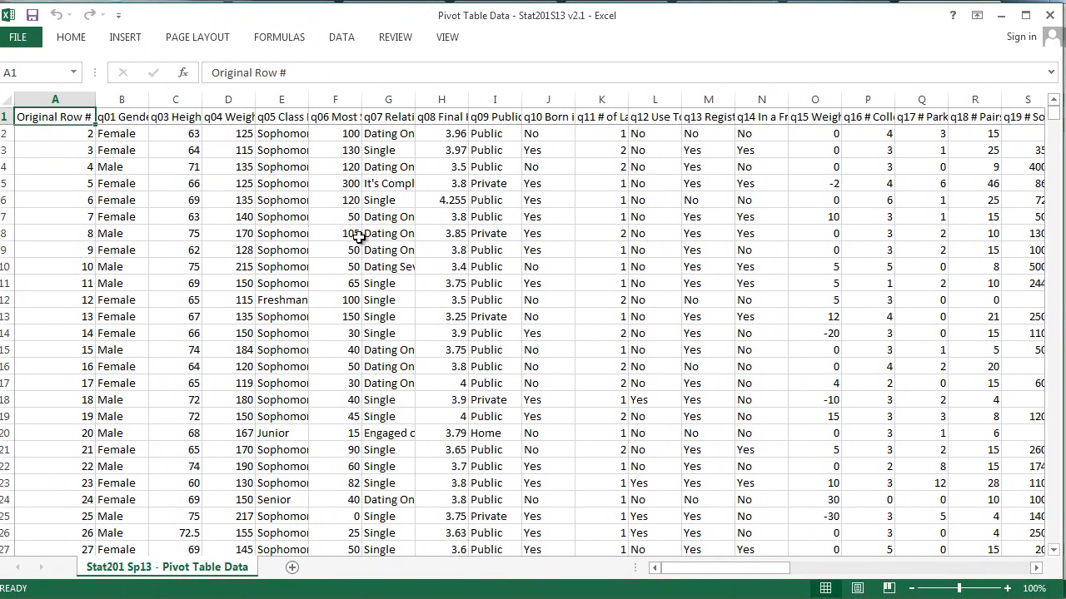
Step: Select all the survey data and insert a PivotTable from it on a new worksheet
left_click(396, 263)
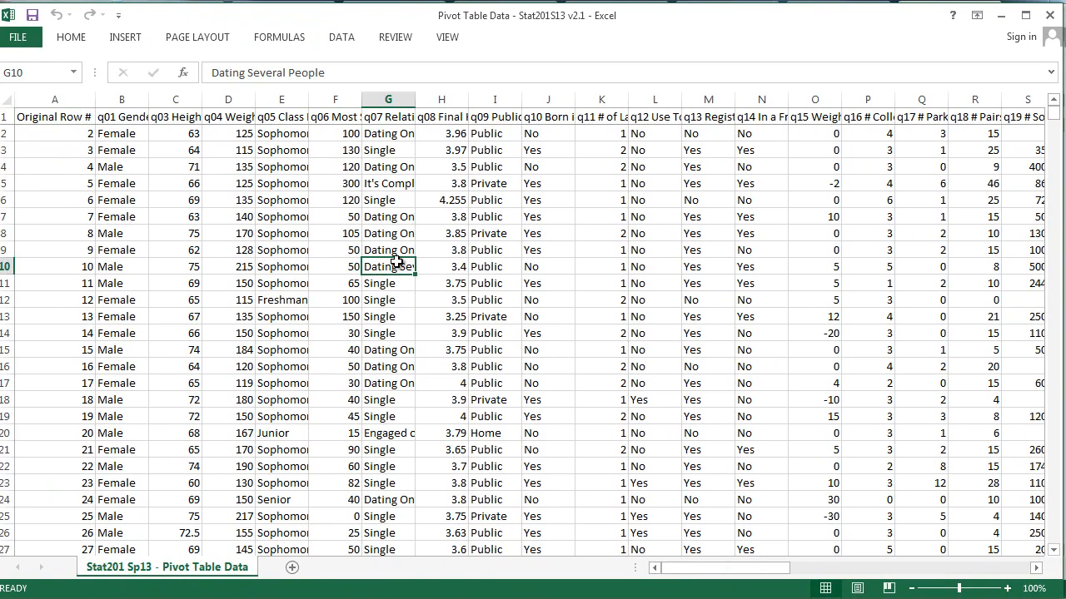
key("ctrl+a")
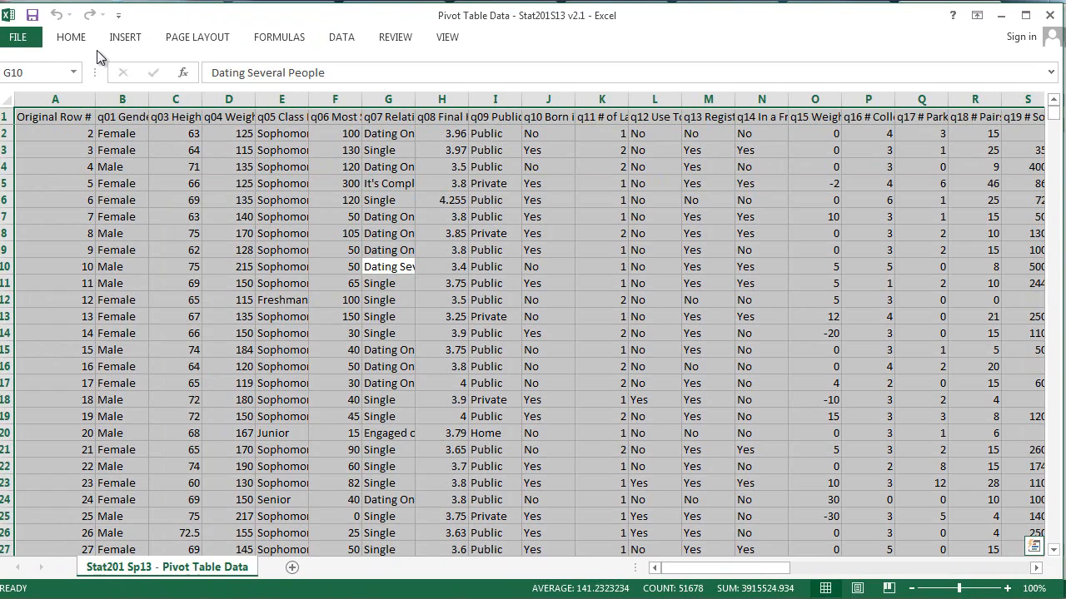
left_click(126, 39)
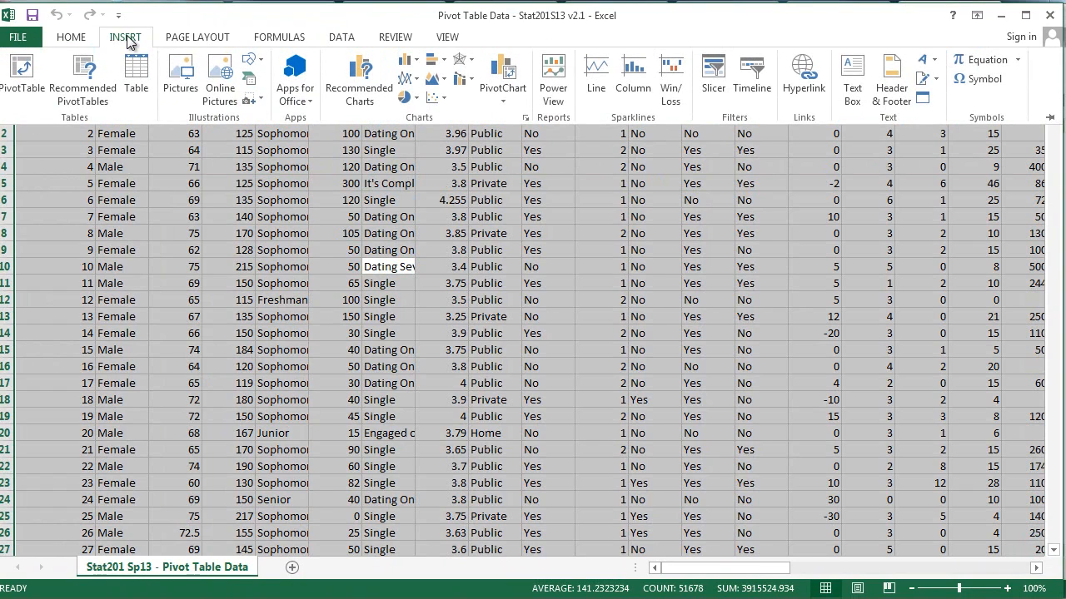
left_click(33, 79)
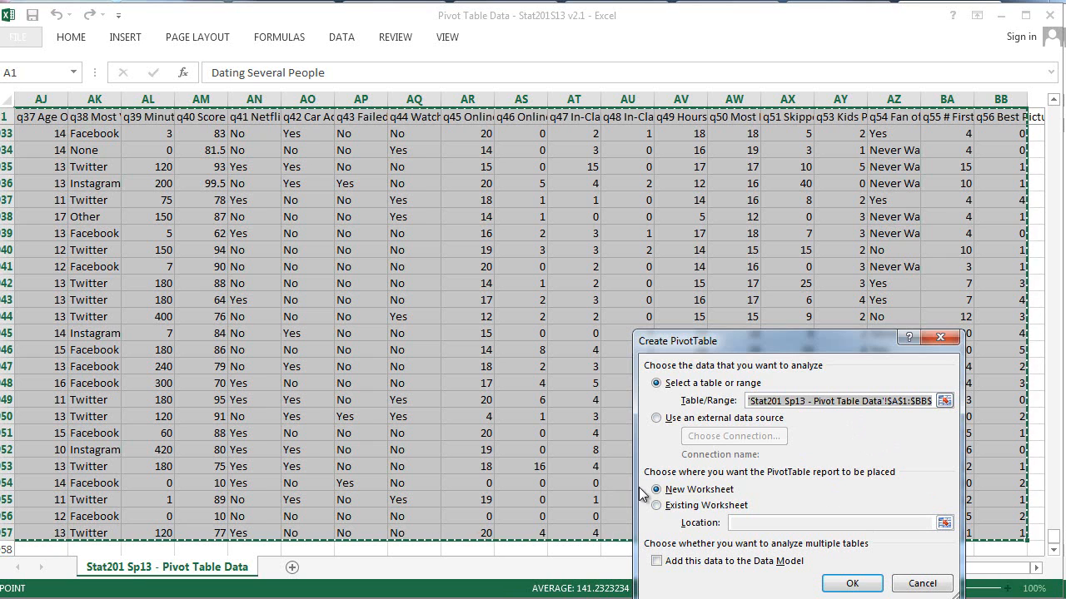
left_click(852, 583)
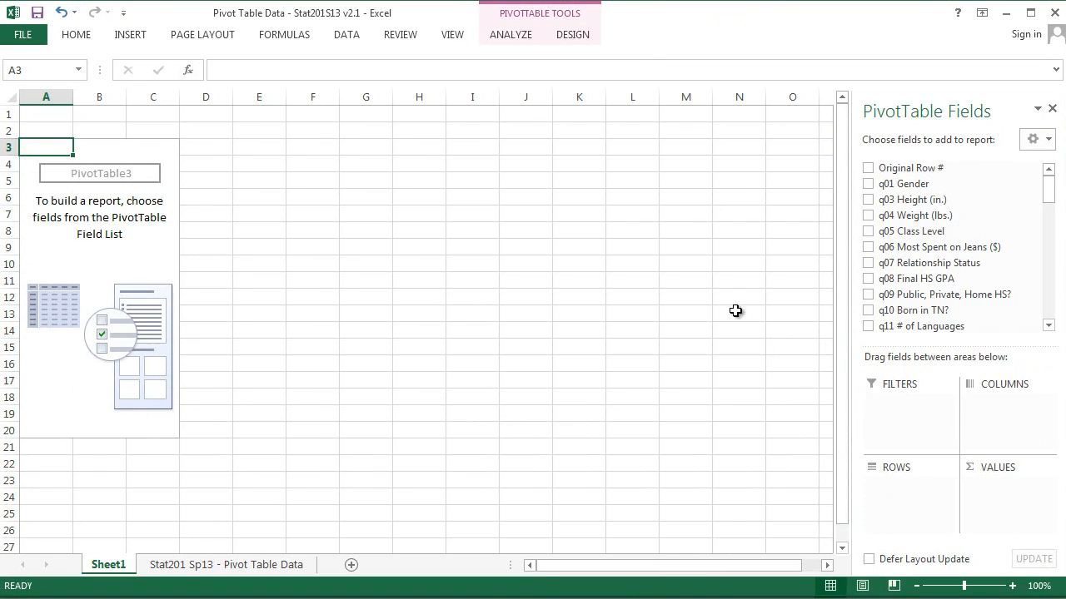
Step: Place q01 Gender in the pivot table's columns and q03 Height (in.) in its values
left_click(505, 42)
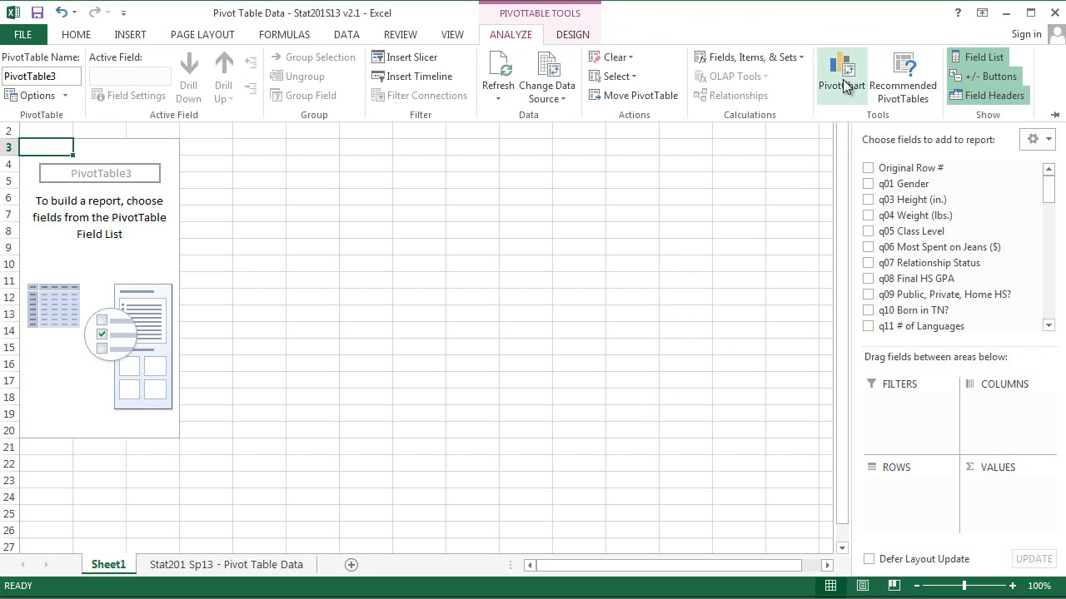
left_click(916, 186)
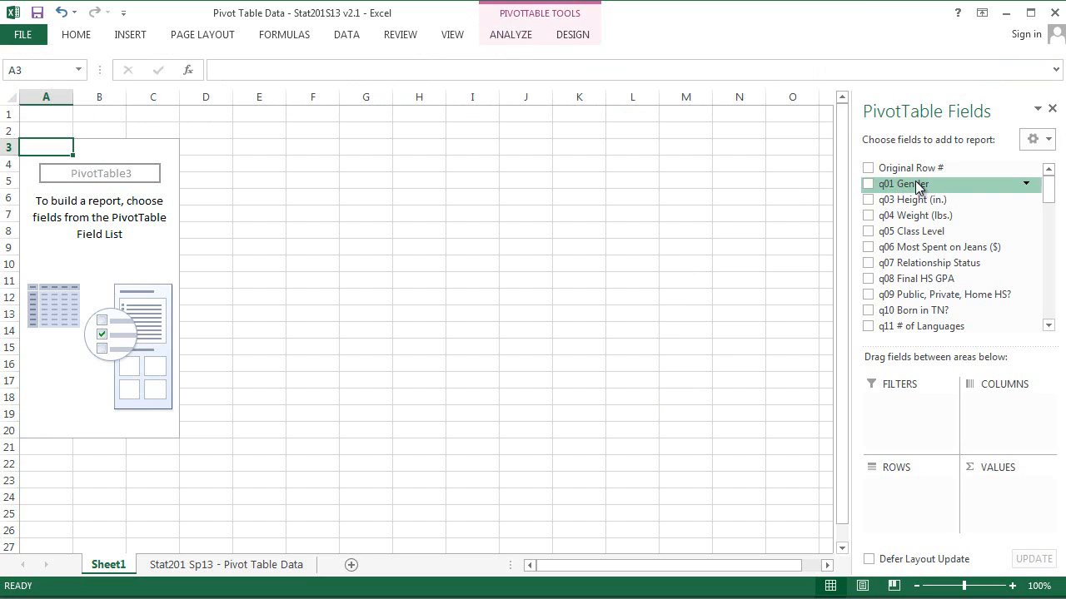
left_click_drag(916, 186, 989, 415)
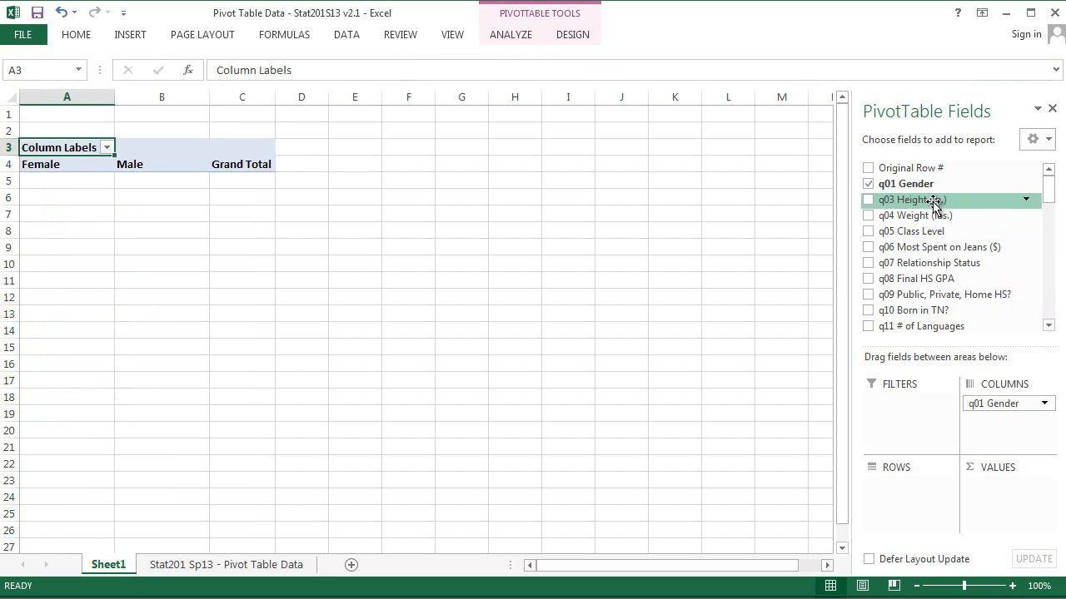
left_click_drag(933, 203, 992, 483)
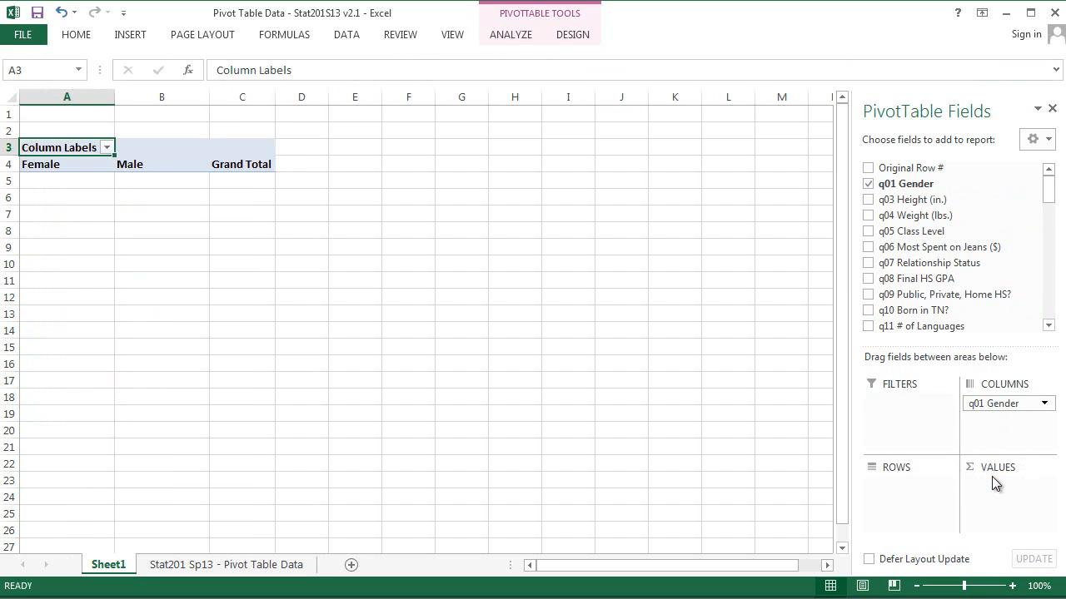
left_click_drag(933, 203, 1004, 512)
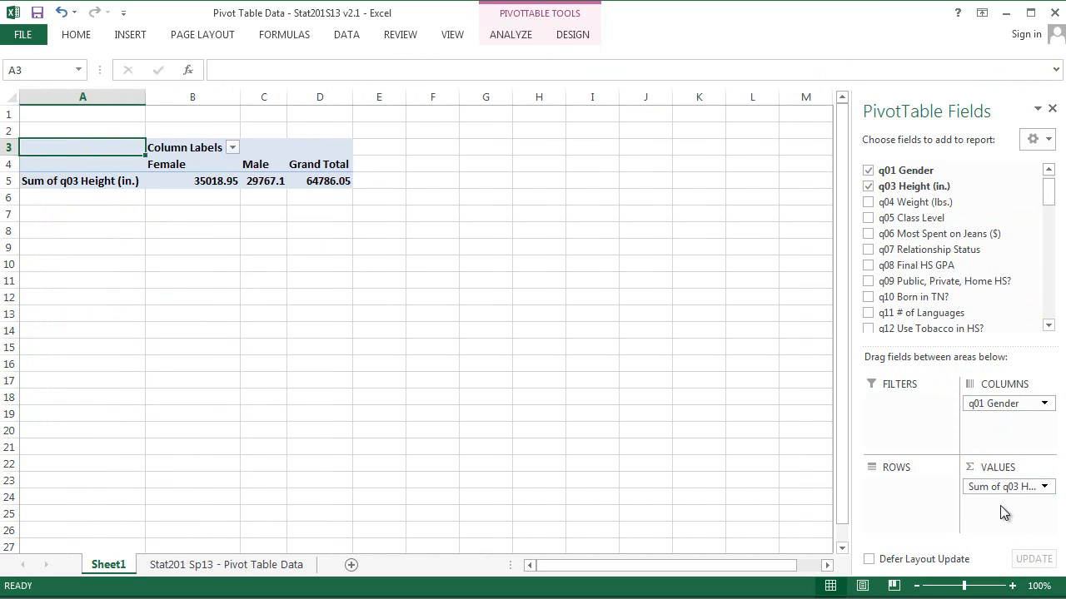
Step: Change the height value field to summarize by Average
left_click(1044, 487)
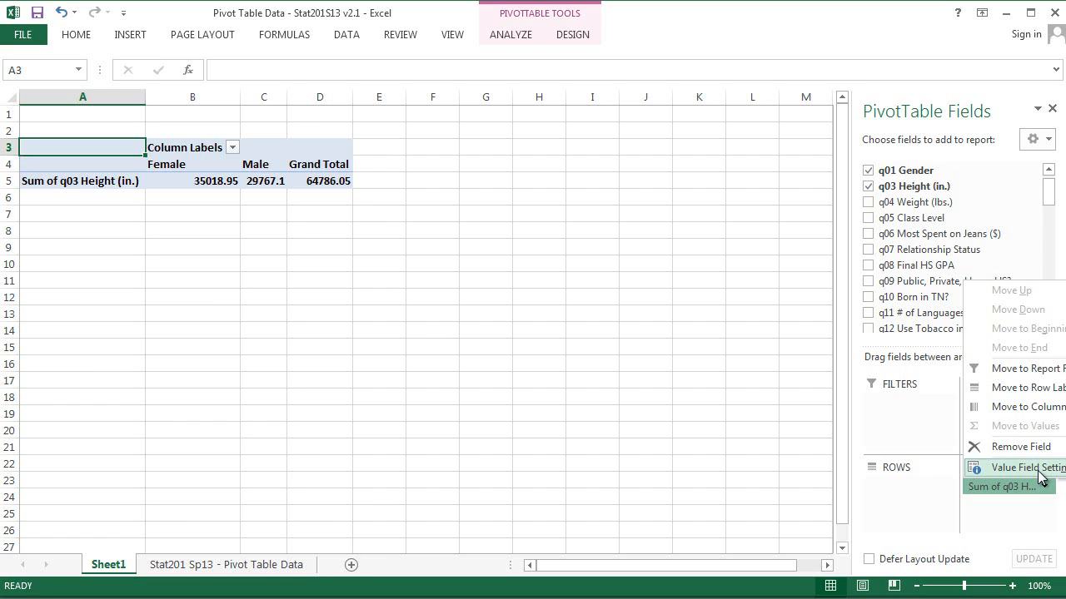
left_click(1039, 473)
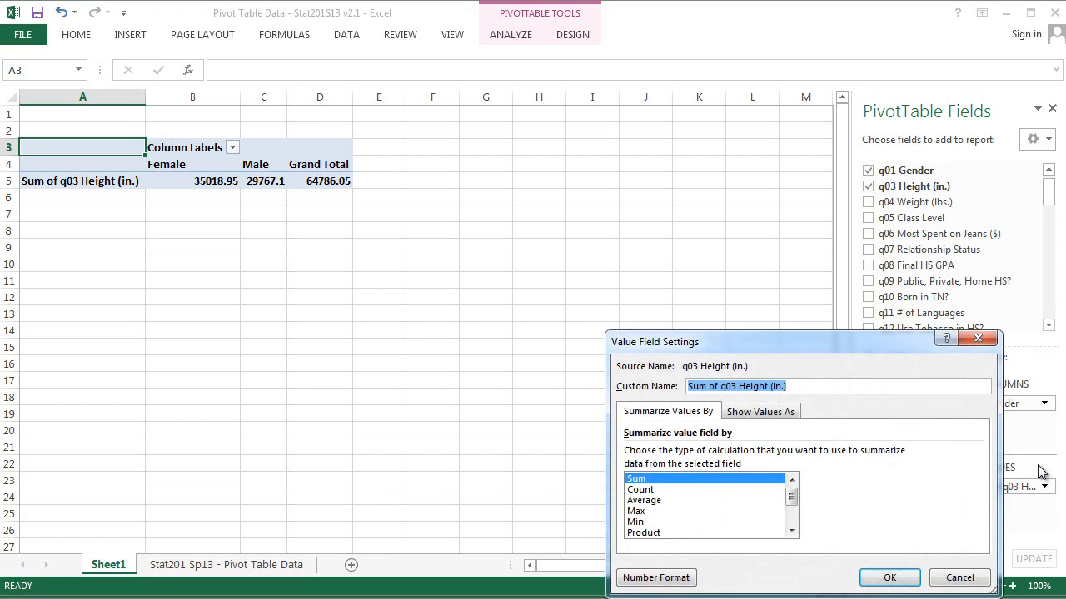
left_click(713, 500)
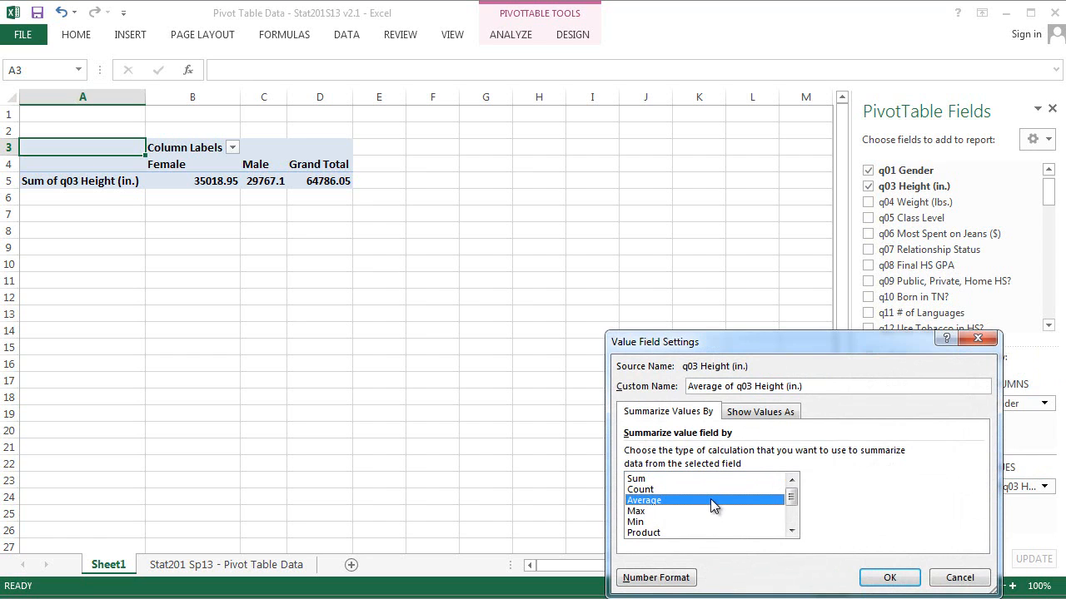
key("Return")
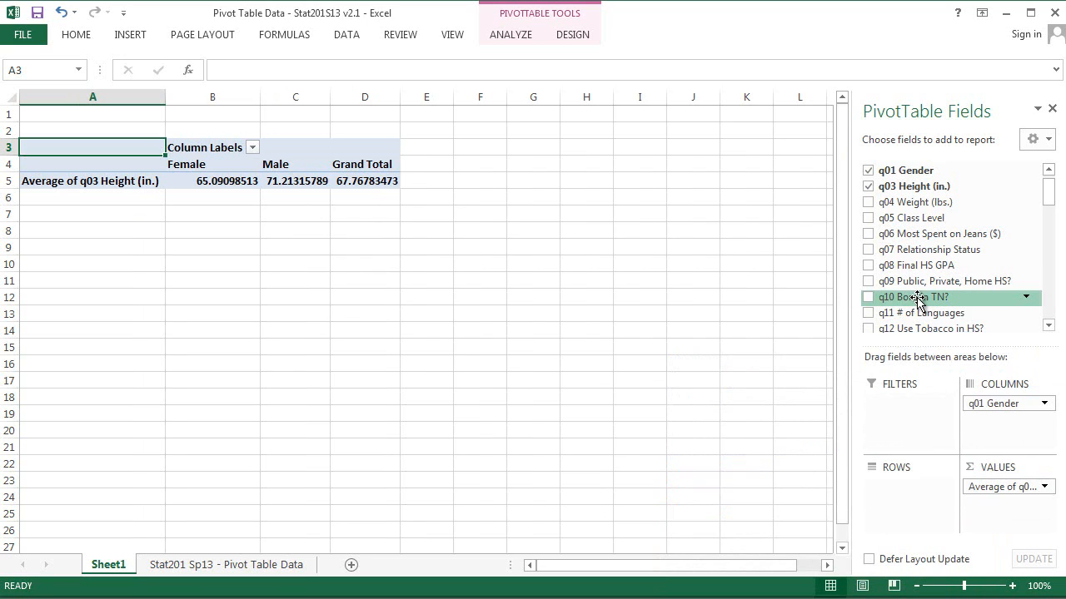
Step: Try q10 Born in TN? as the row field and take it out again
left_click_drag(917, 300, 911, 488)
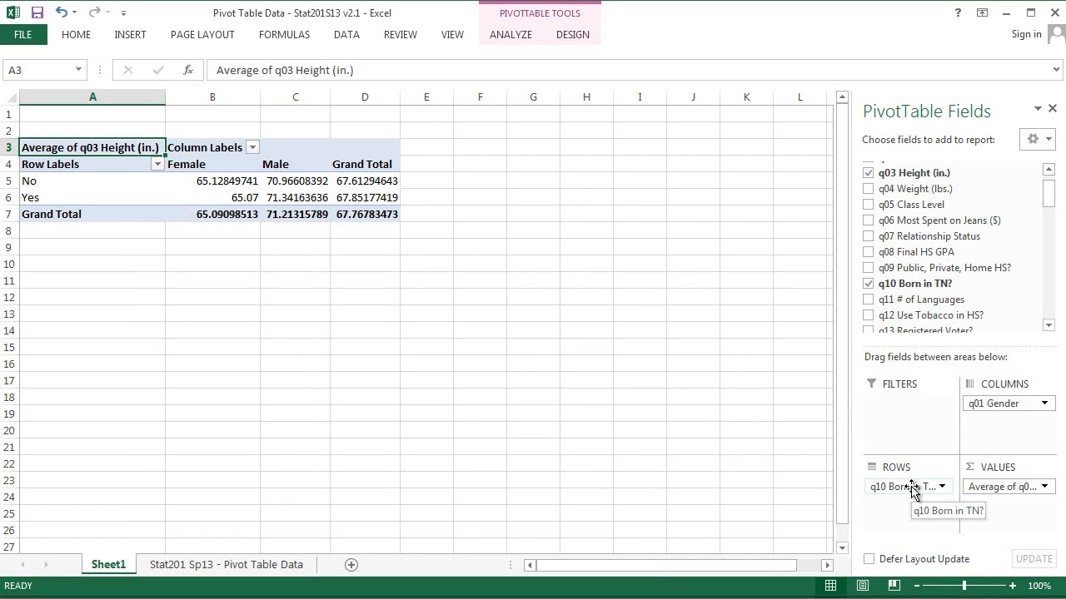
left_click_drag(911, 490, 963, 265)
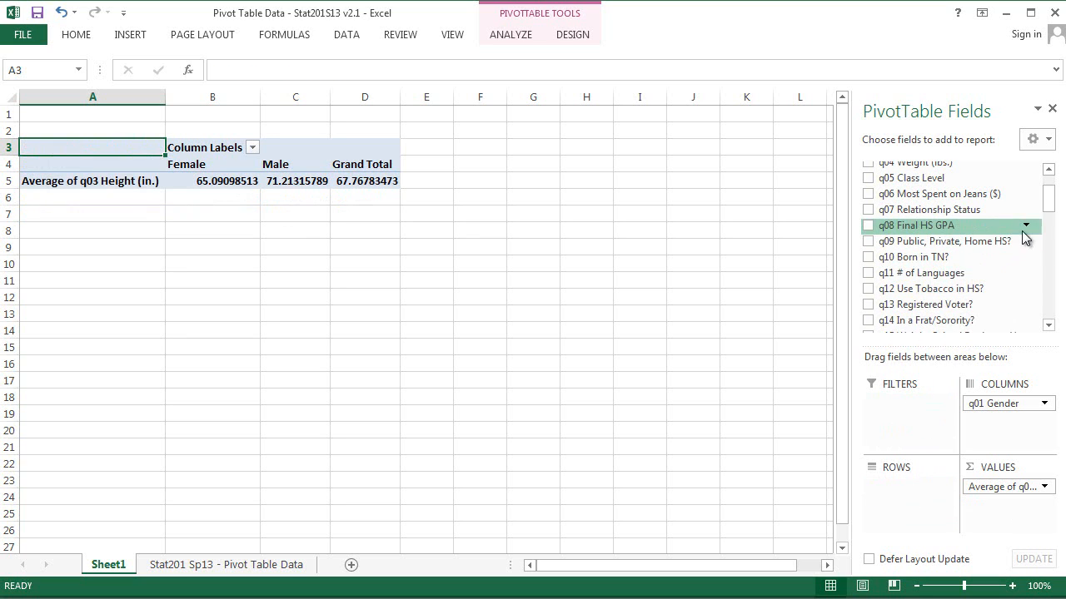
Step: Add q32 Pepsi or Coke? from further down the field list as the row field
left_click_drag(1048, 208, 1055, 238)
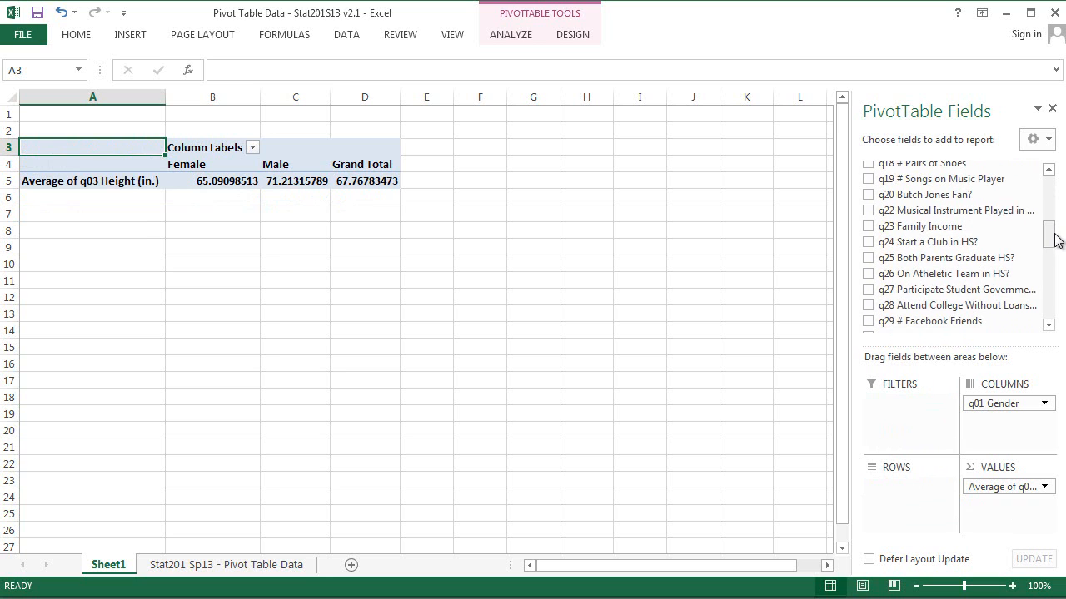
left_click_drag(1052, 241, 1054, 272)
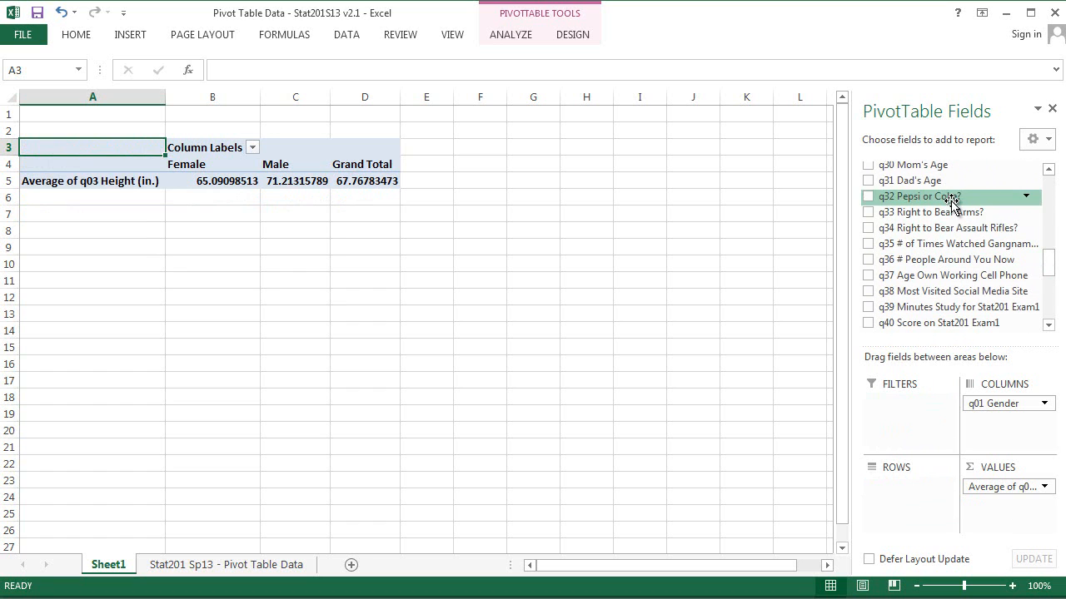
left_click_drag(951, 199, 937, 492)
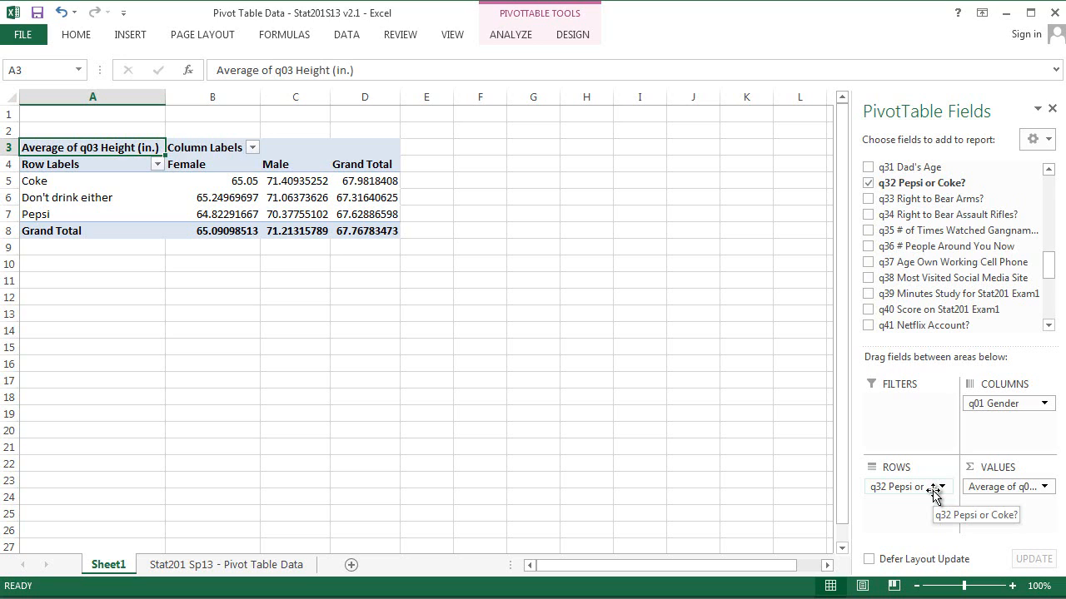
Step: Filter the row labels to exclude "Don't drink either"
left_click(159, 164)
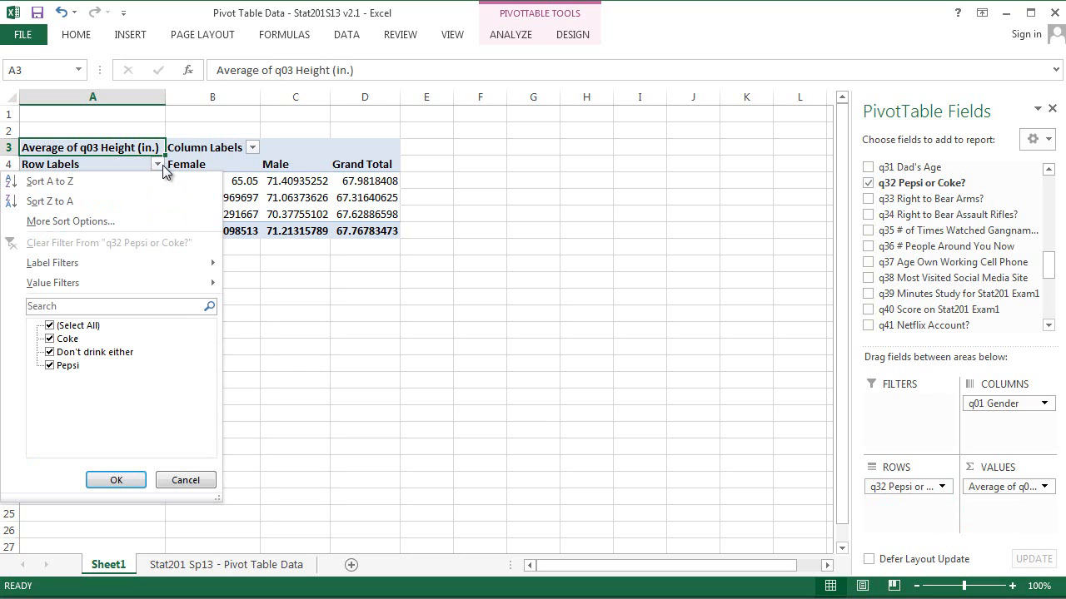
left_click(52, 353)
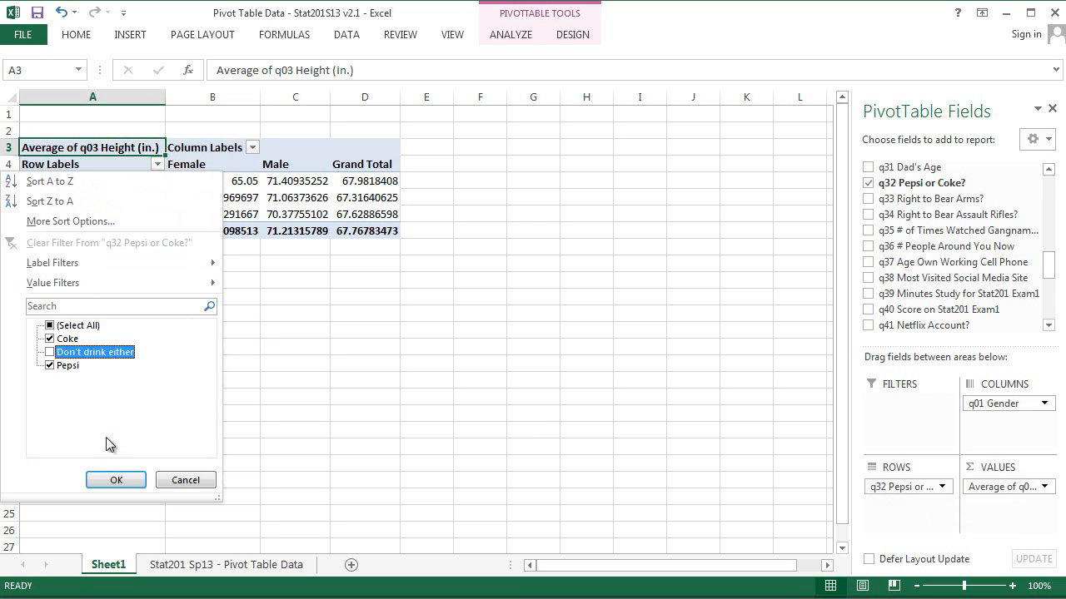
left_click(117, 480)
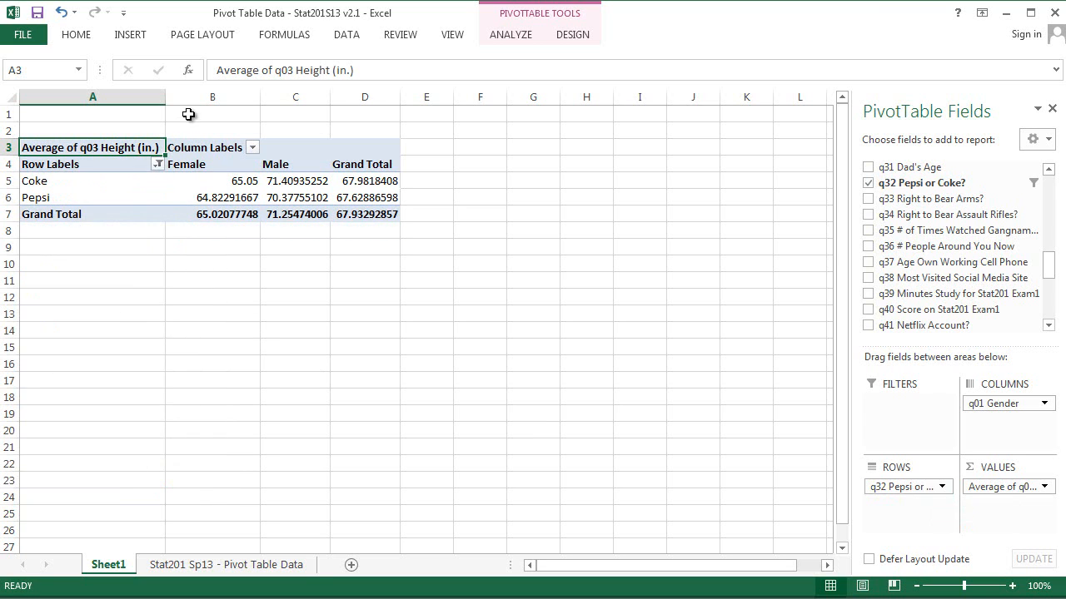
Step: Reopen the row label filter and restore "Don't drink either" so all answers are included
left_click(158, 164)
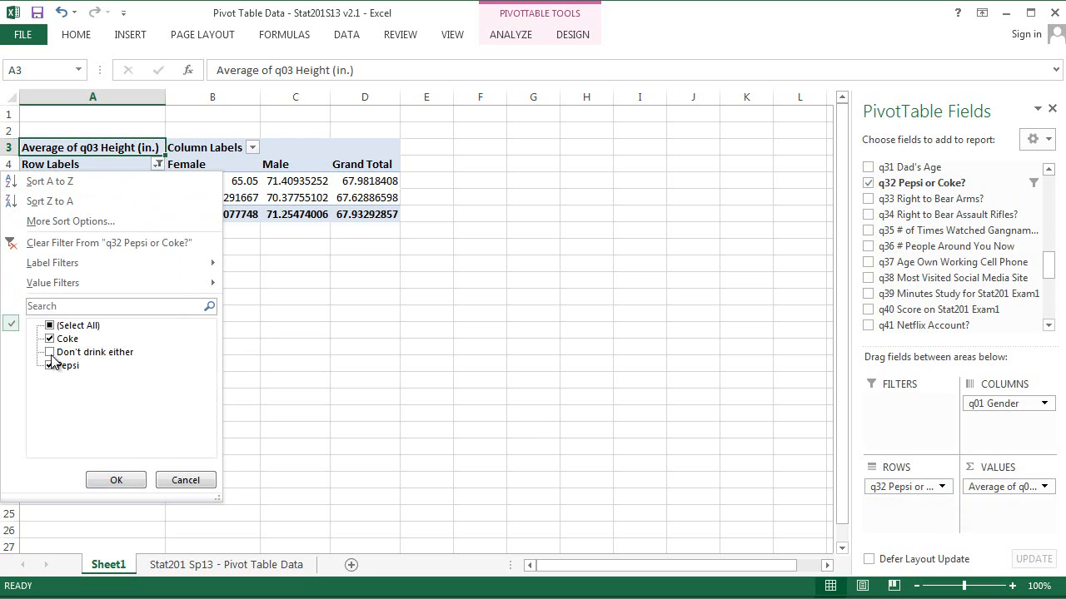
left_click(51, 353)
left_click(297, 297)
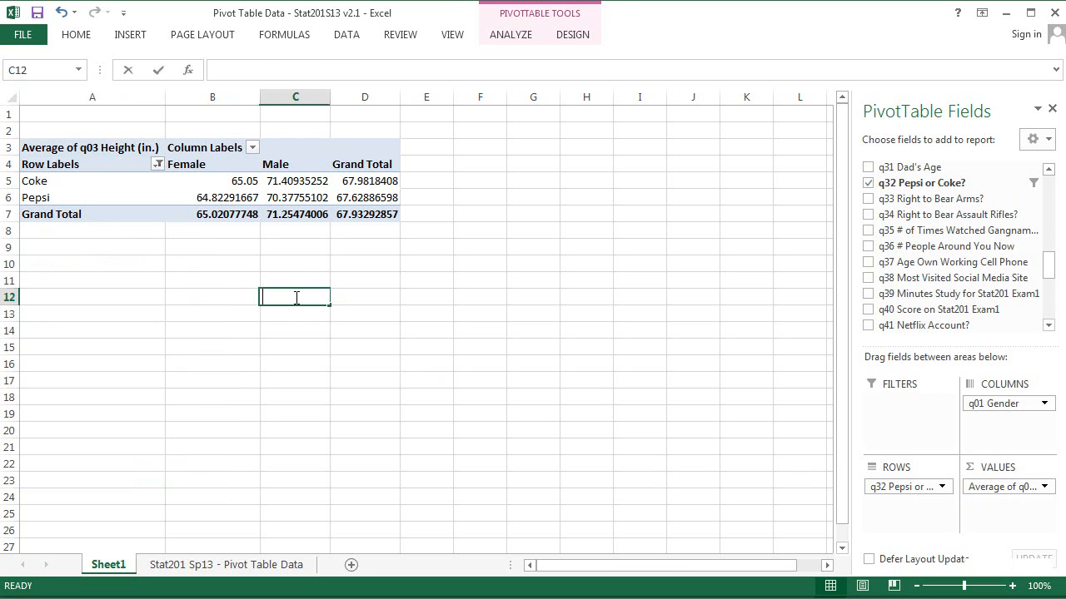
left_click(210, 179)
left_click(158, 164)
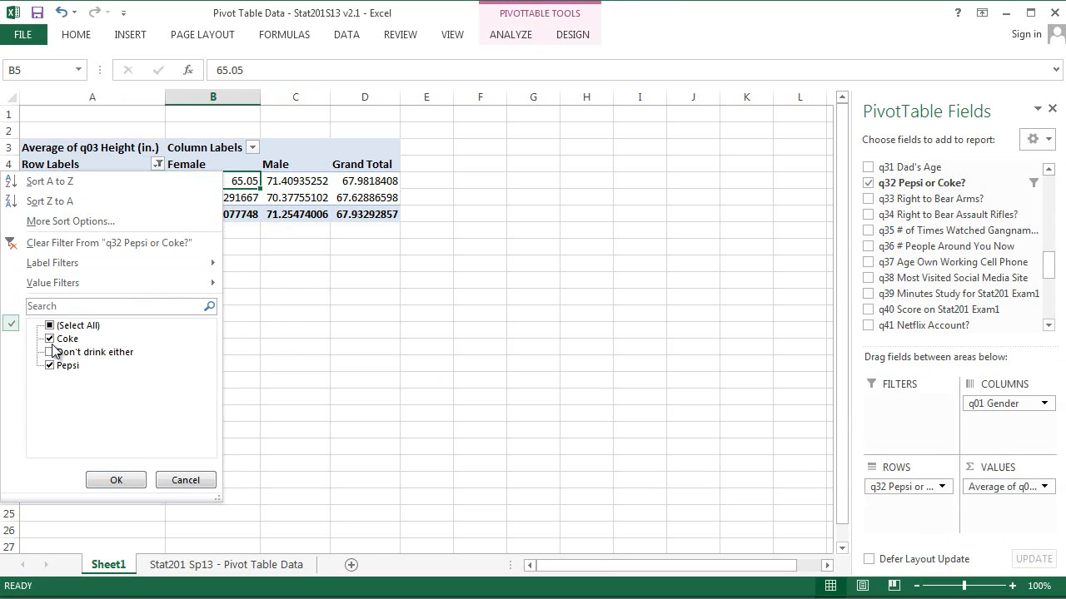
left_click(50, 340)
left_click(51, 353)
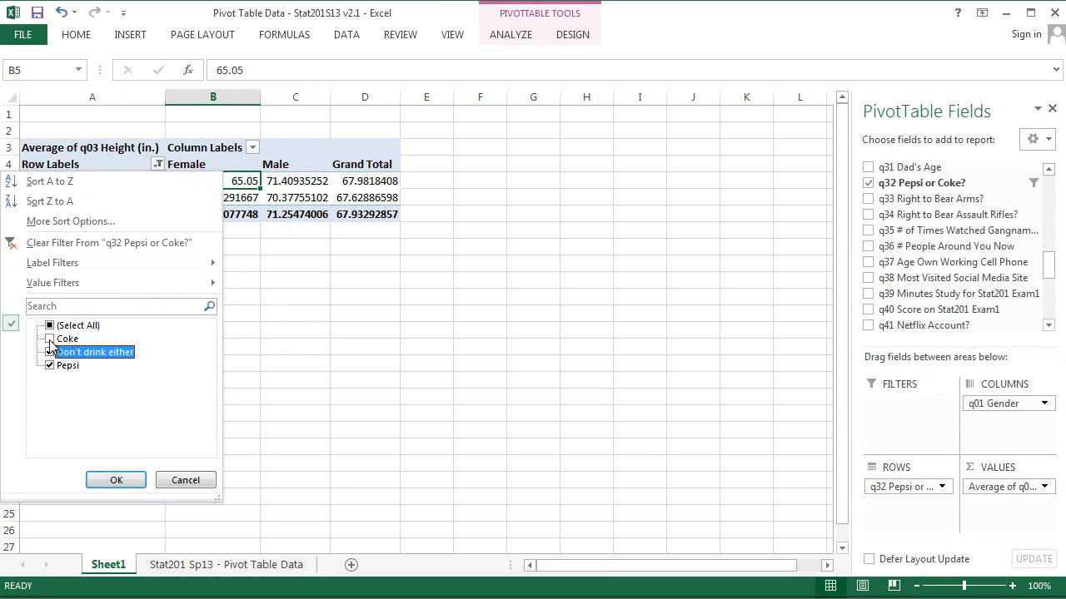
left_click(50, 339)
left_click(129, 482)
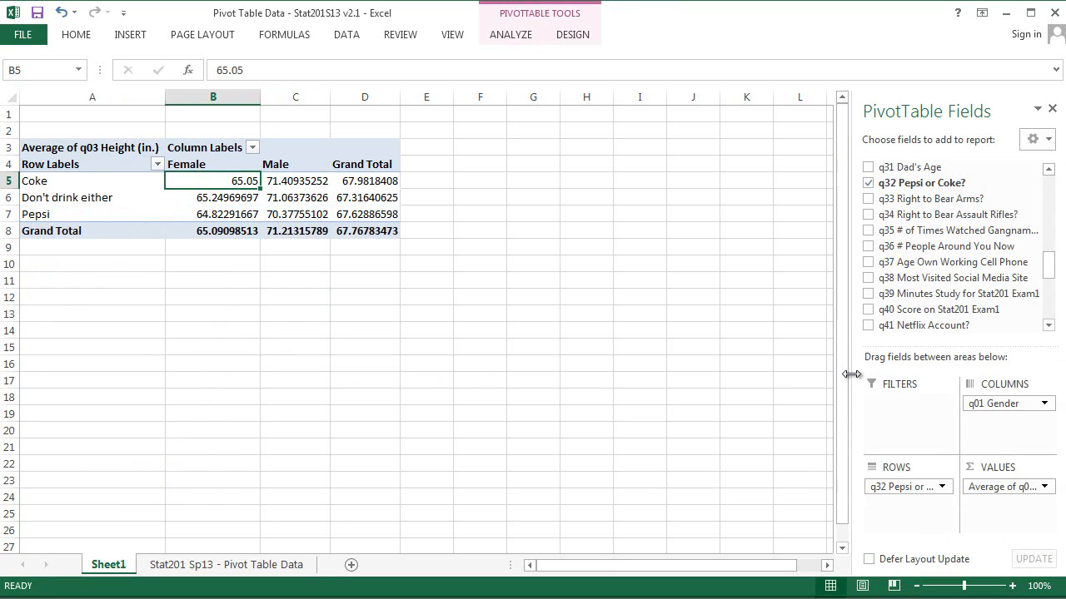
Step: Replace the row field q32 Pepsi or Coke? with q14 In a Frat/Sorority?
left_click_drag(909, 487, 1045, 221)
left_click_drag(929, 283, 882, 489)
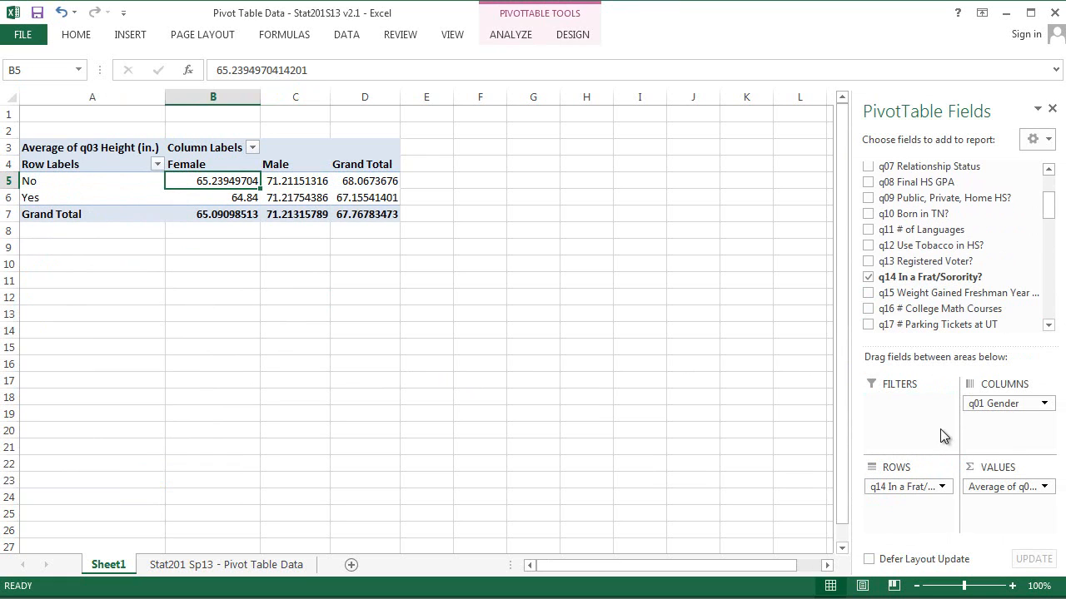
Step: Inspect the filter options for the row labels and the gender column labels
left_click(158, 164)
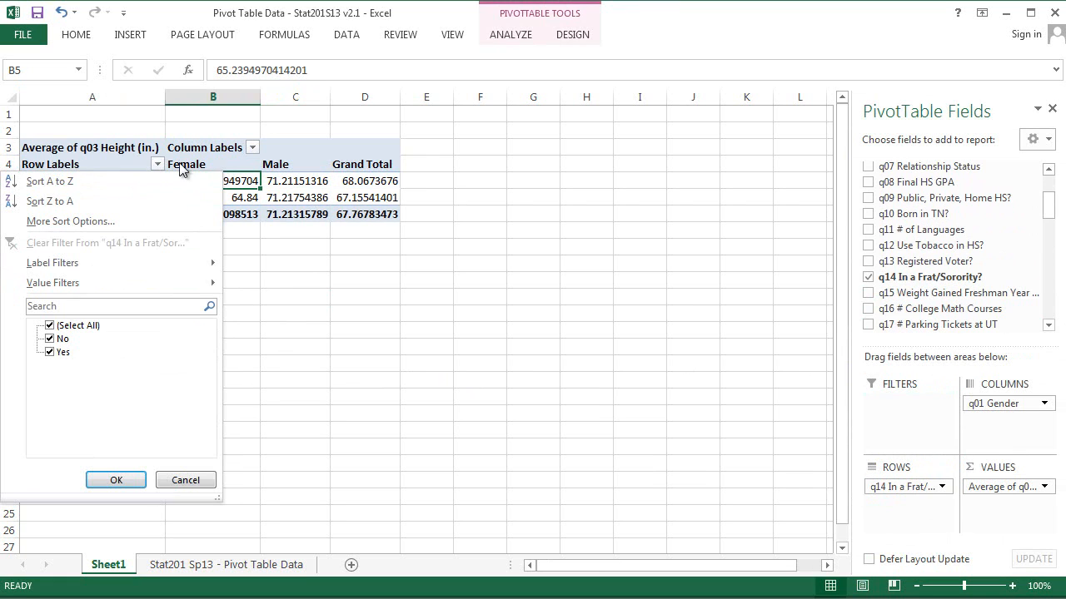
left_click(251, 148)
left_click(252, 148)
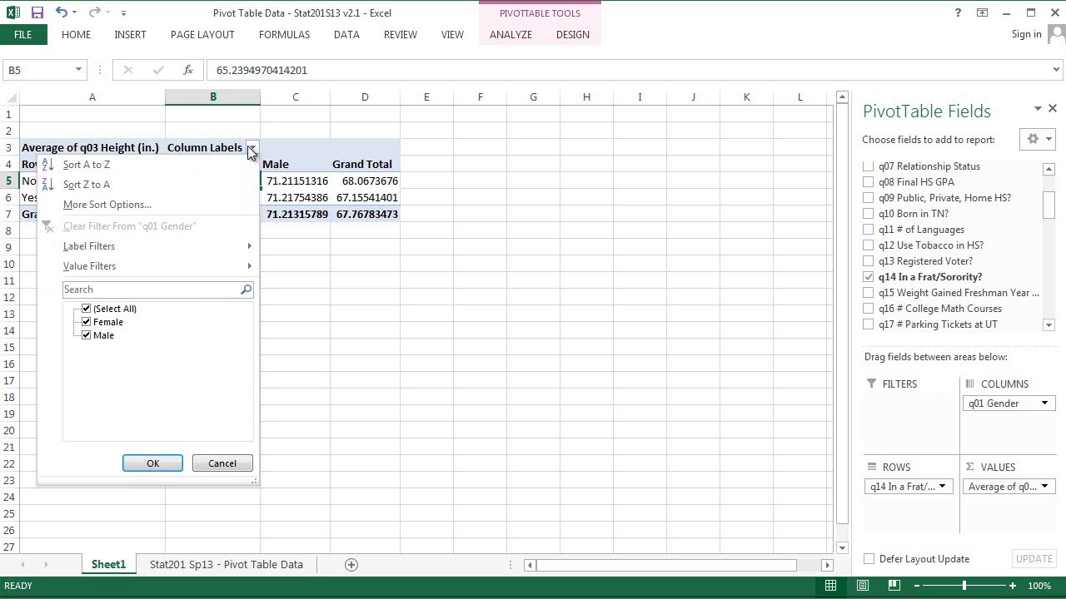
left_click(253, 149)
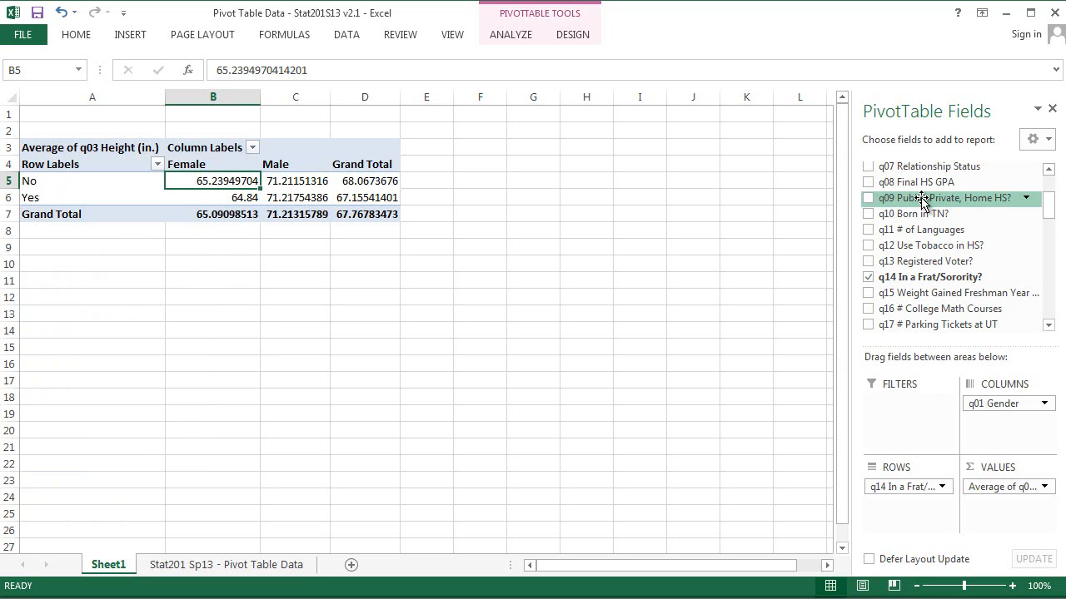
Step: Add q10 Born in TN? as a report filter and set it to show only the Yes answers
left_click_drag(944, 214, 917, 412)
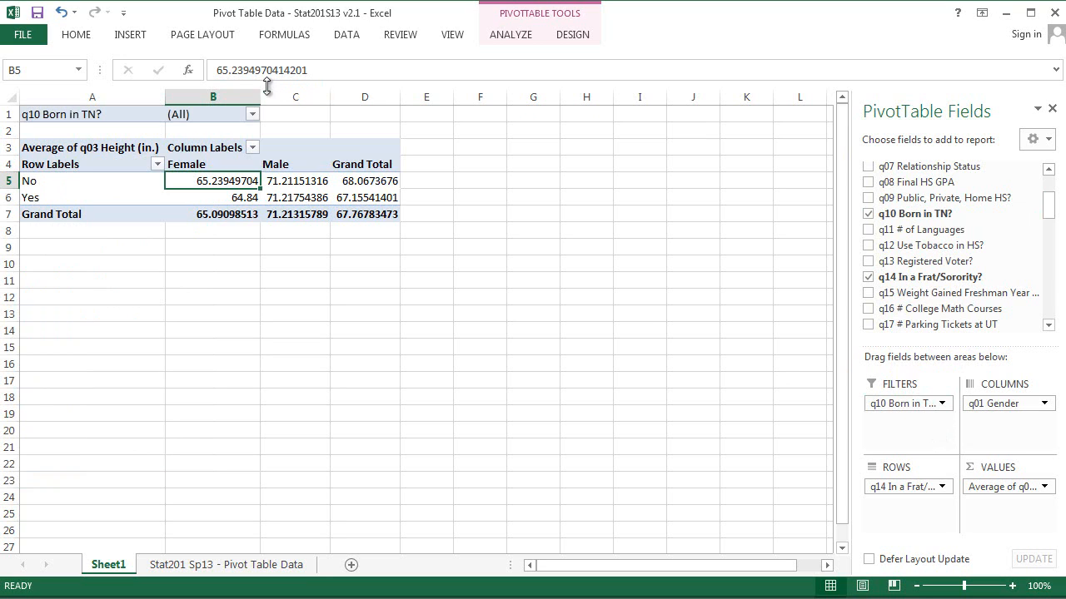
left_click(252, 114)
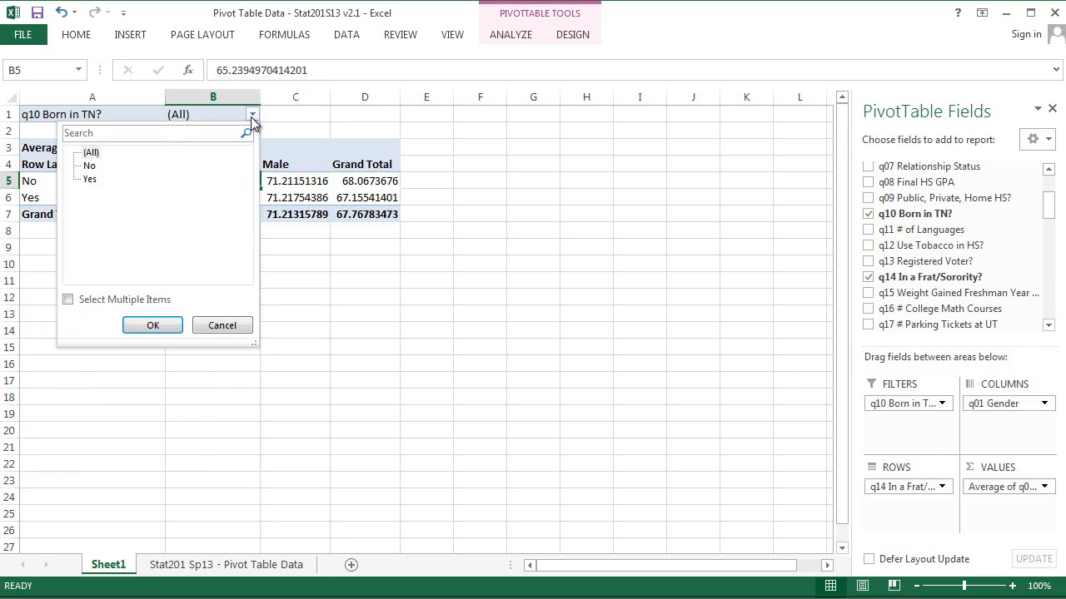
left_click(89, 166)
left_click(69, 300)
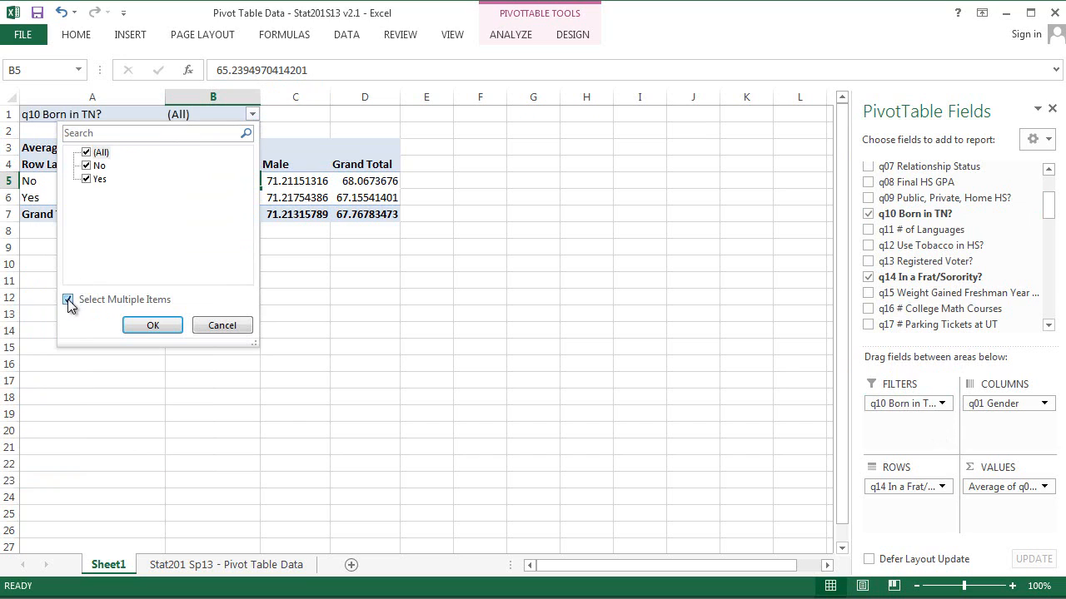
left_click(87, 153)
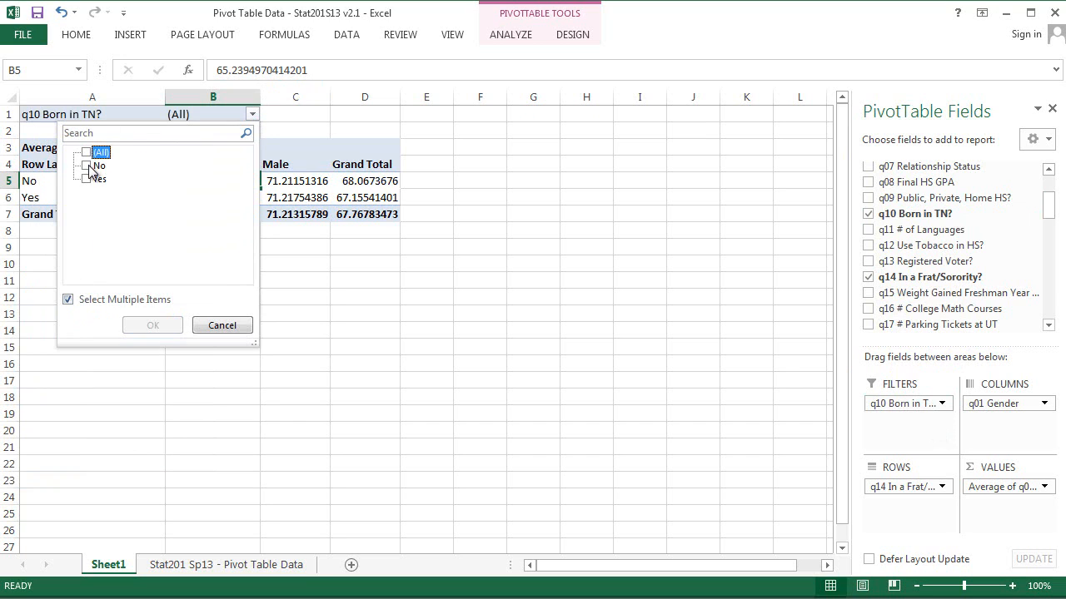
left_click(87, 166)
left_click(87, 166)
left_click(87, 179)
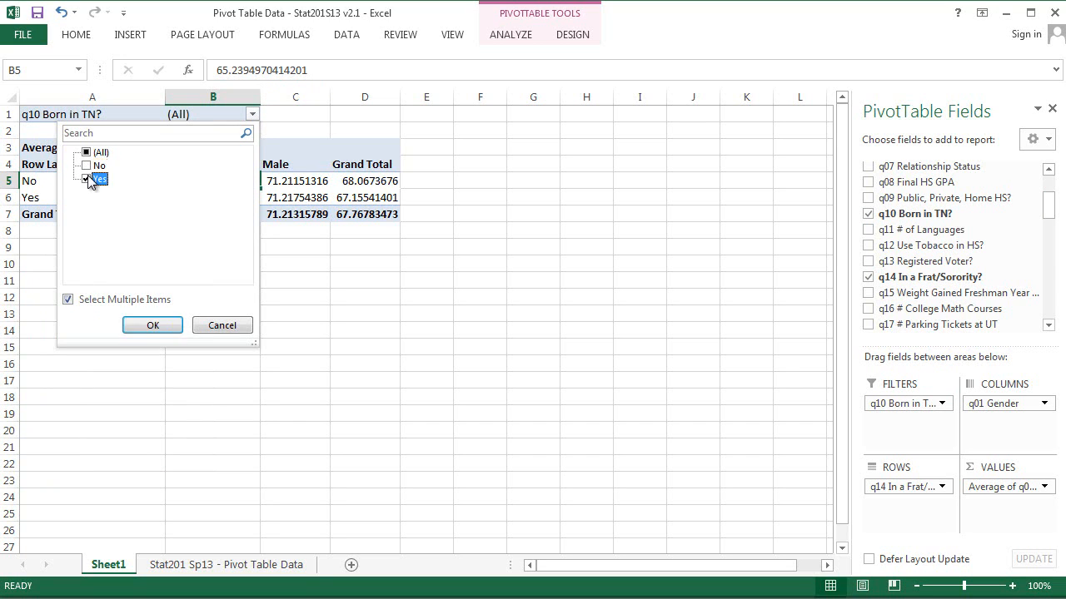
left_click(162, 328)
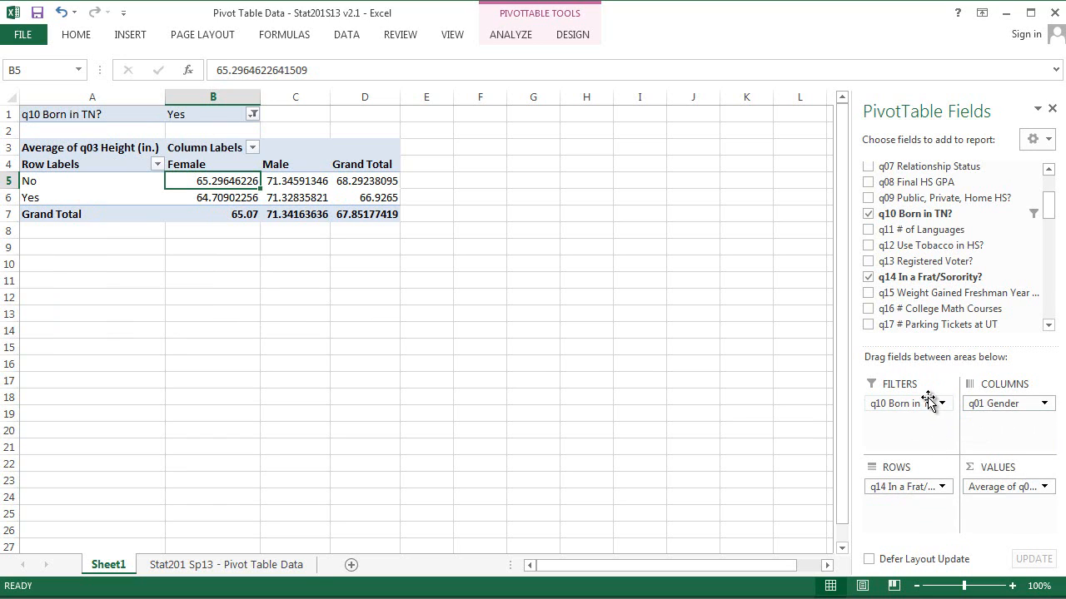
Step: Reset the Born in TN? report filter to all answers and remove the field from the filters
left_click_drag(934, 404, 257, 127)
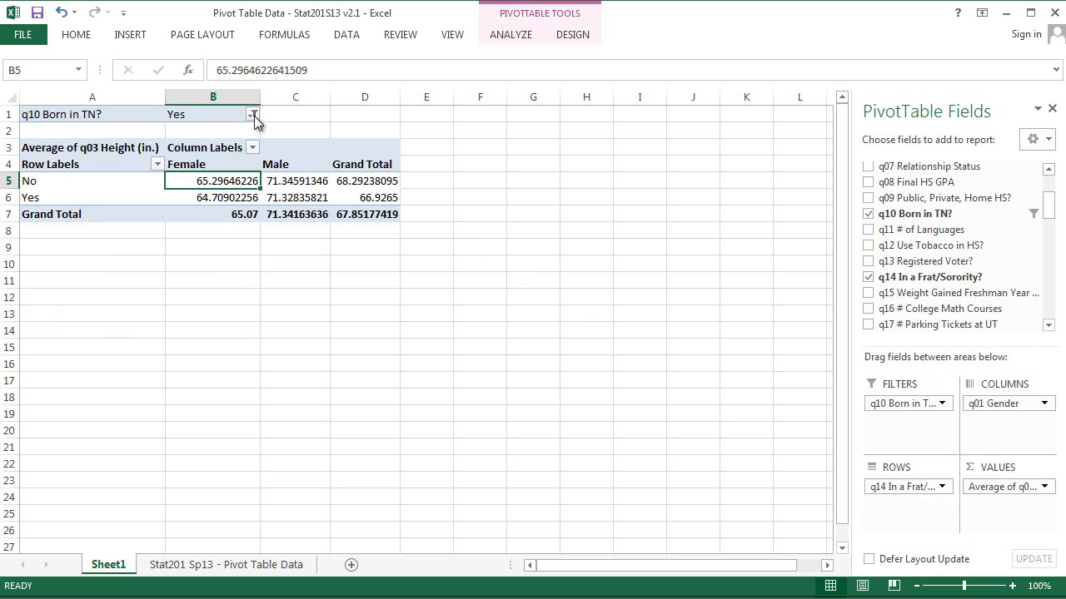
left_click(253, 117)
left_click(92, 167)
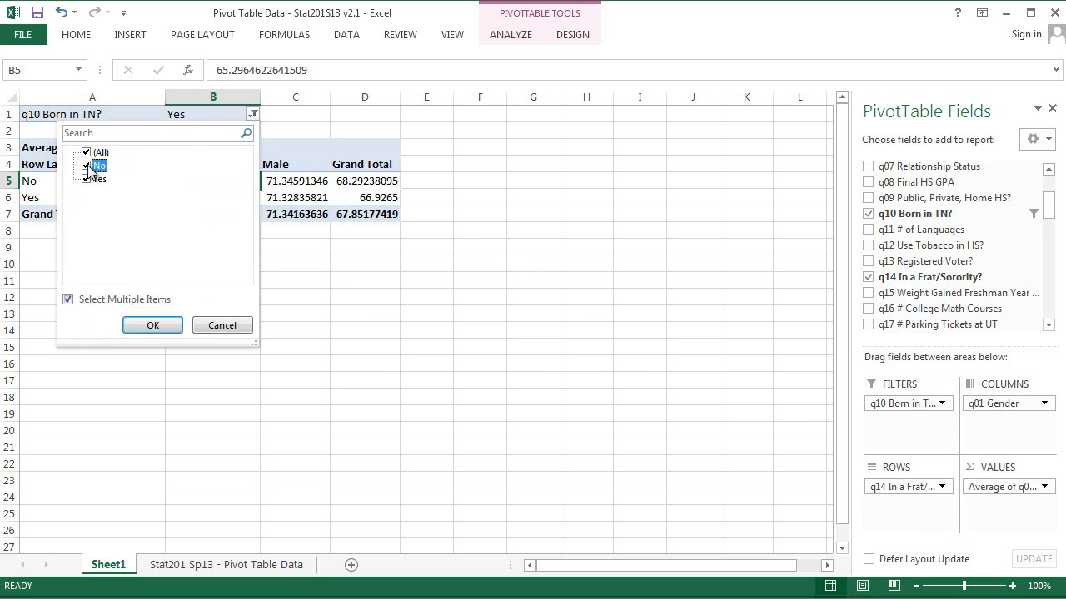
left_click(153, 326)
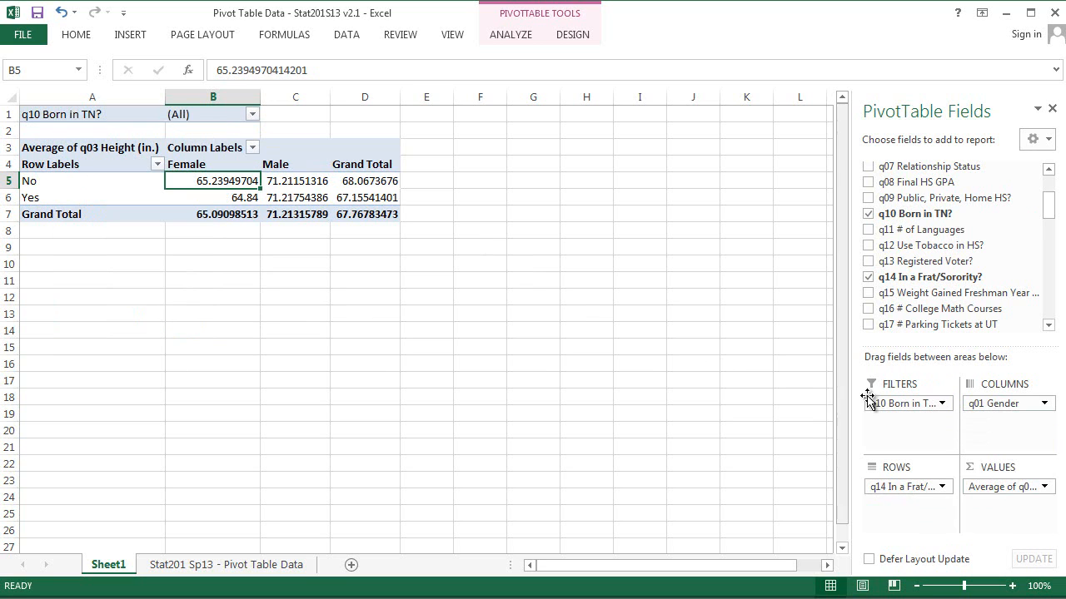
left_click_drag(868, 401, 894, 197)
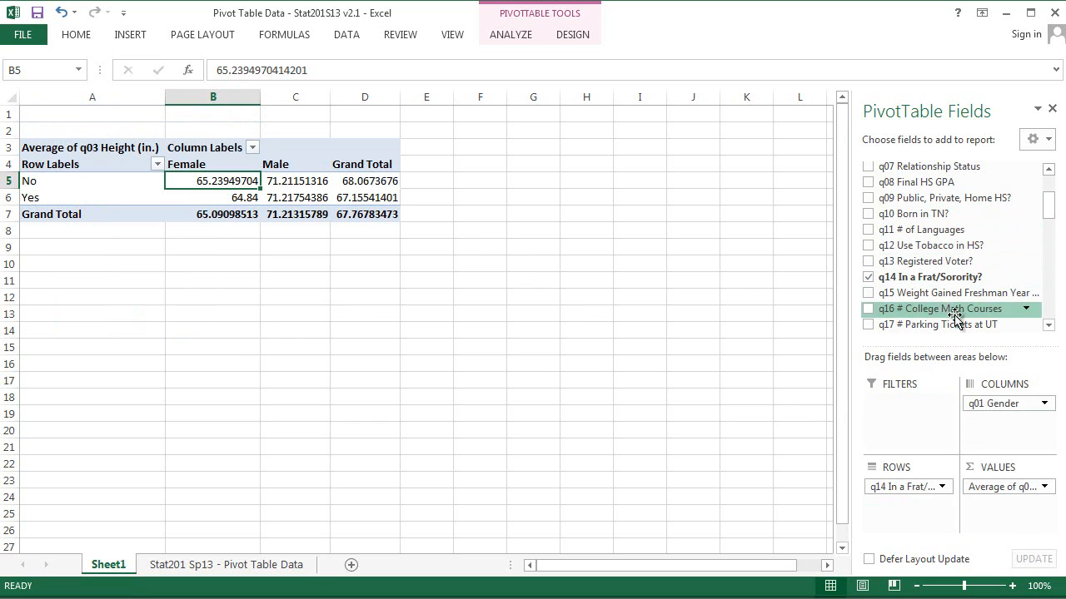
left_click(253, 148)
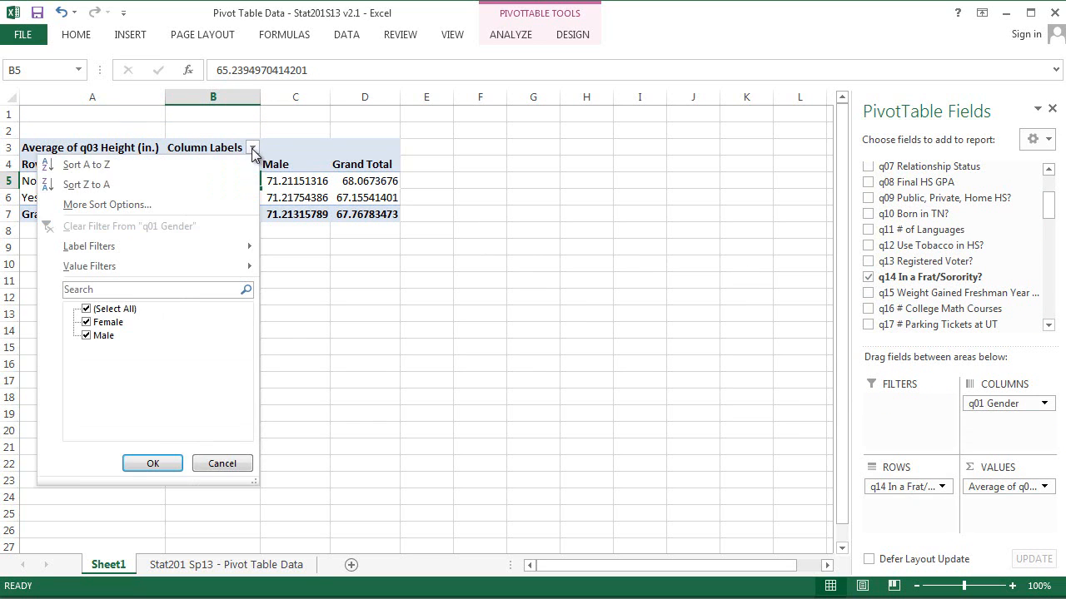
left_click(308, 155)
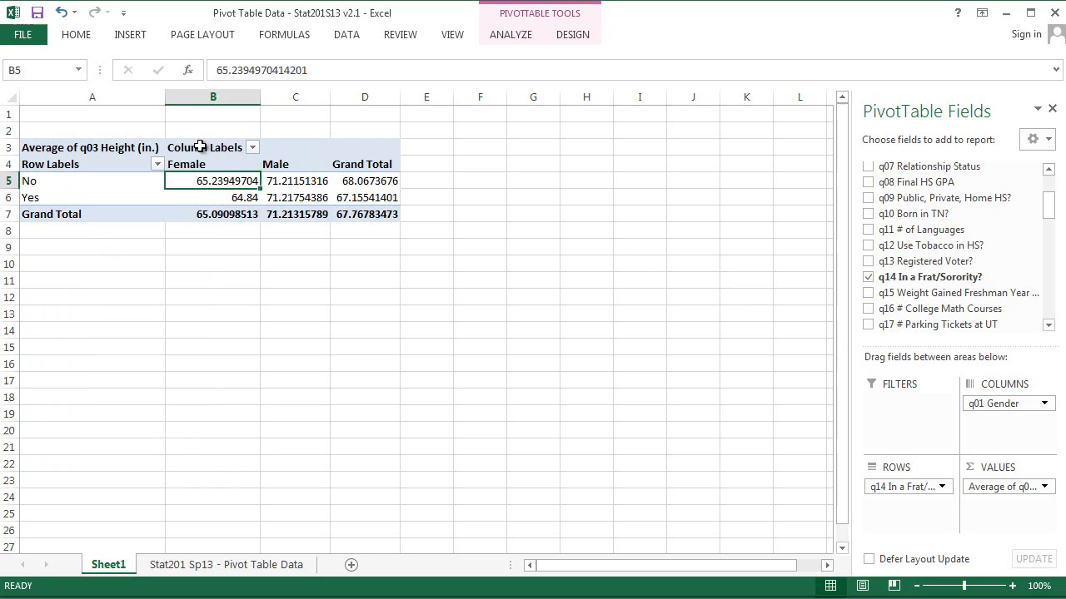
left_click(157, 165)
left_click(308, 144)
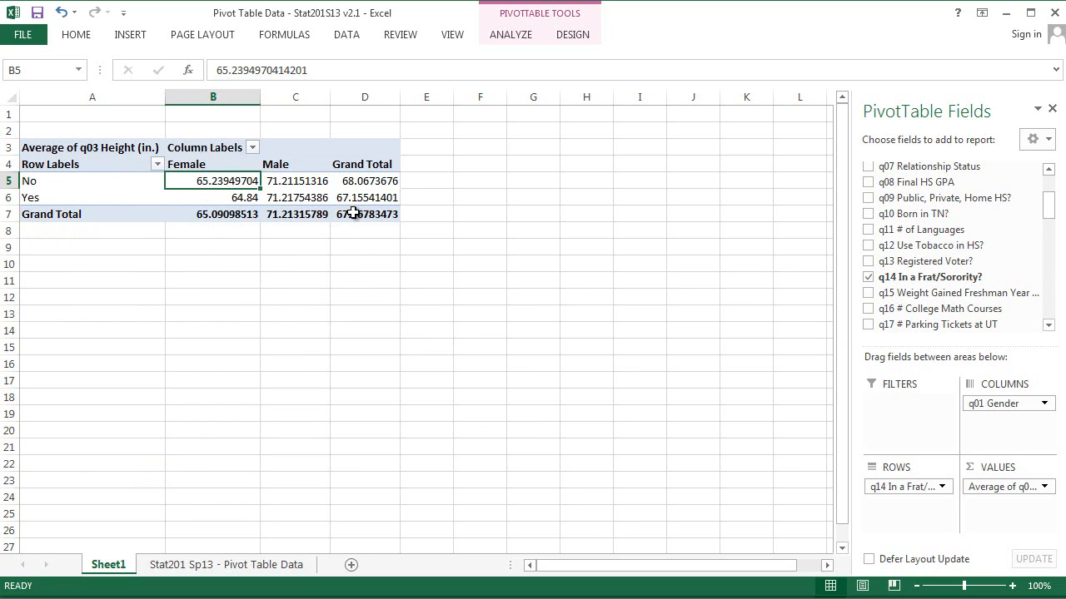
Step: Change the height value field to summarize by Max
mouse_move(354, 213)
left_click(1044, 488)
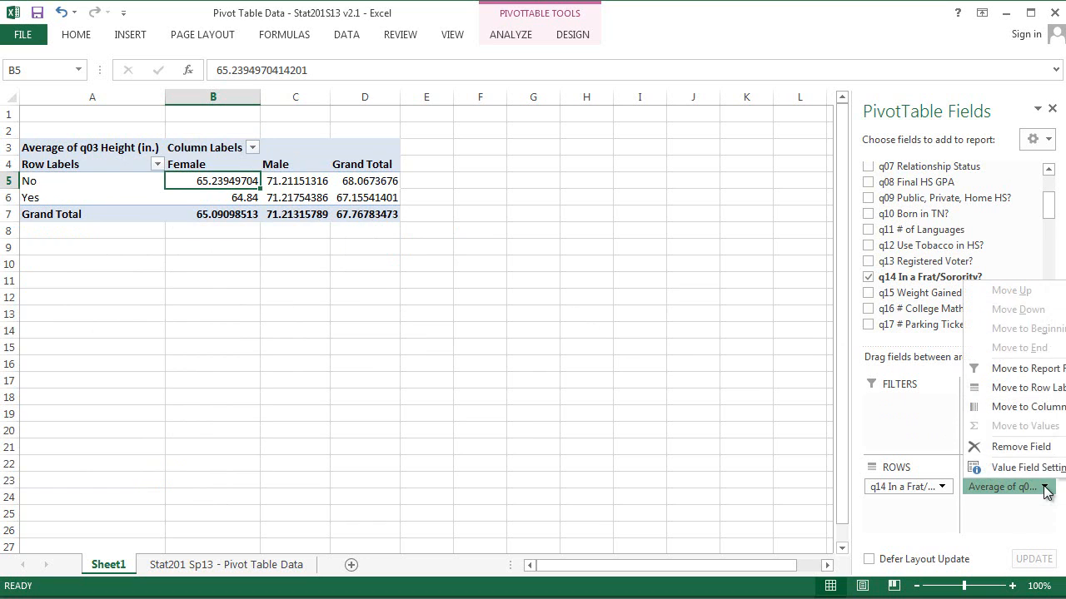
left_click(1033, 471)
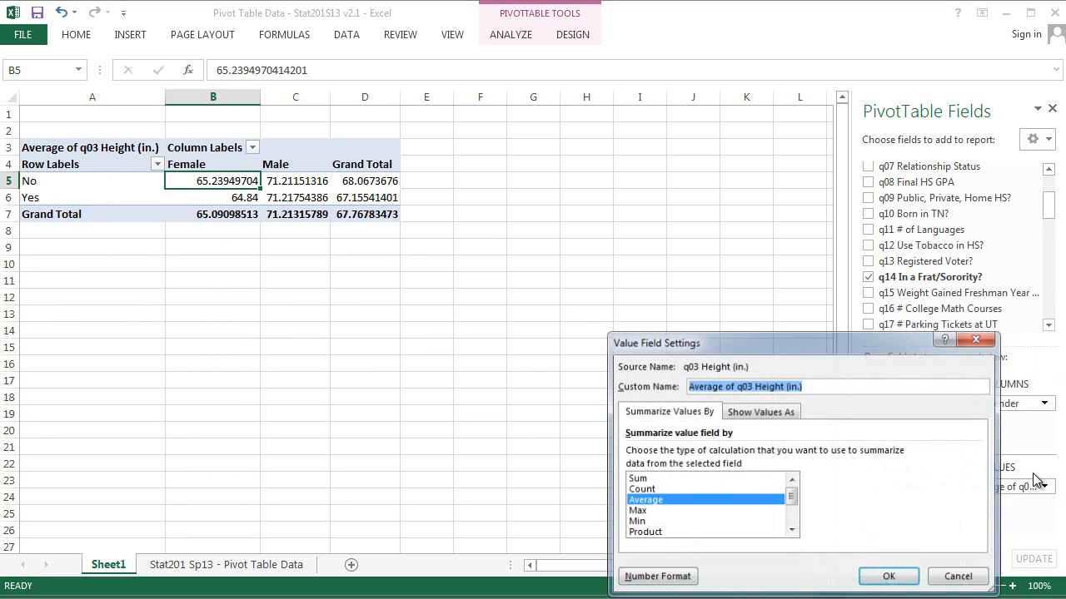
left_click(687, 513)
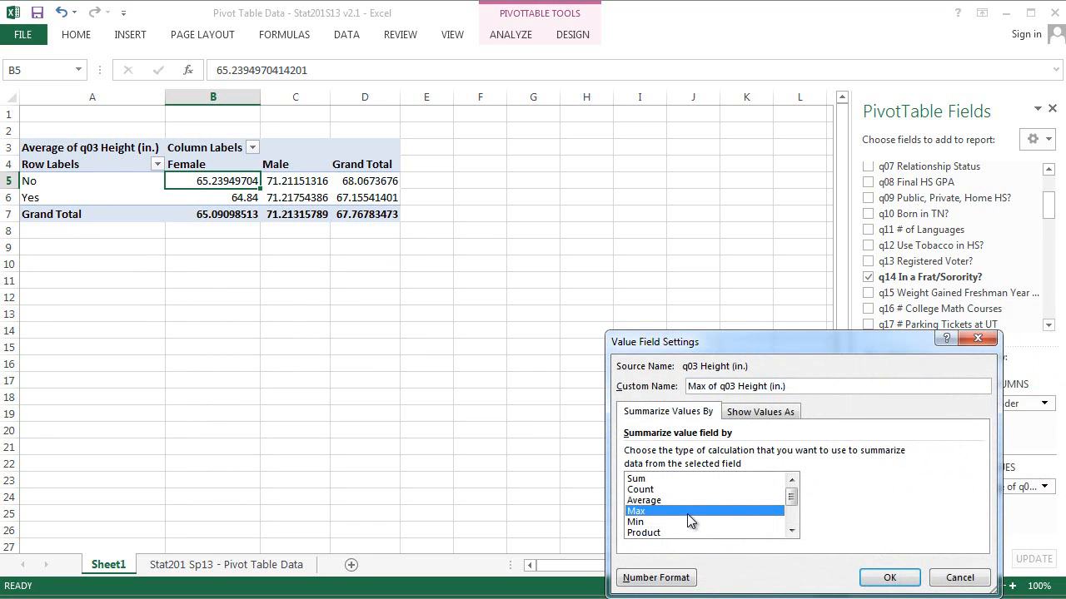
left_click(885, 578)
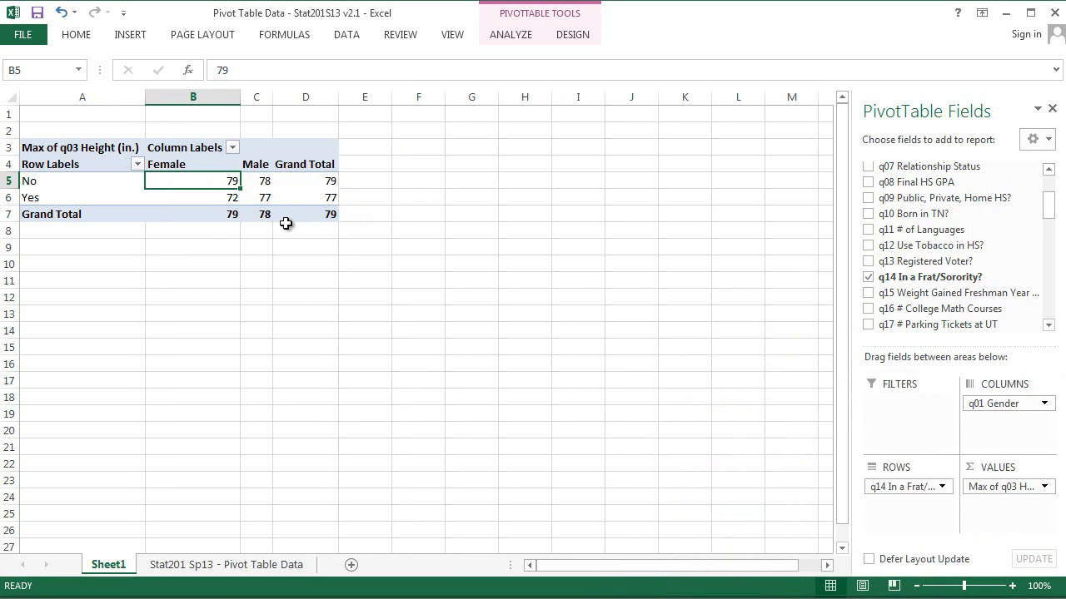
Step: Select the individual maximum height cells to examine them by gender and Frat/Sorority answer
left_click(212, 198)
left_click(215, 182)
left_click(174, 200)
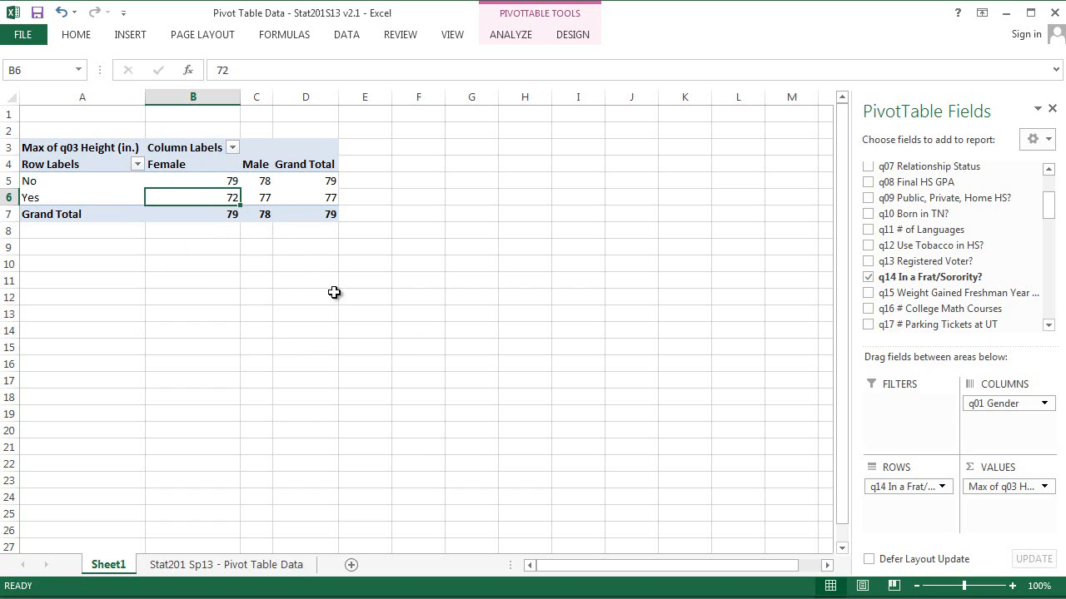
left_click(265, 185)
left_click(265, 198)
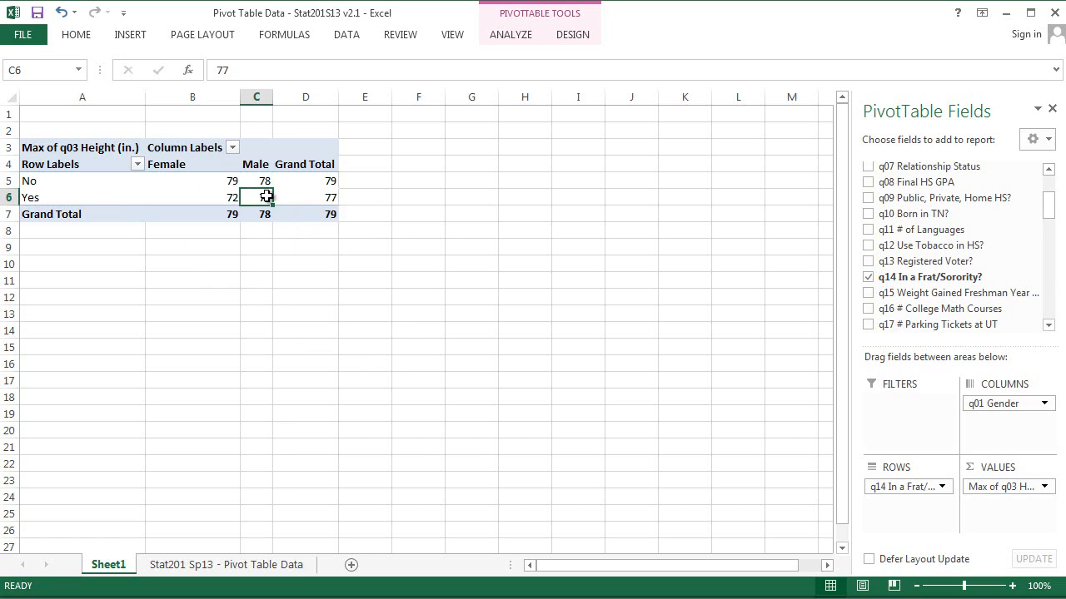
left_click(268, 182)
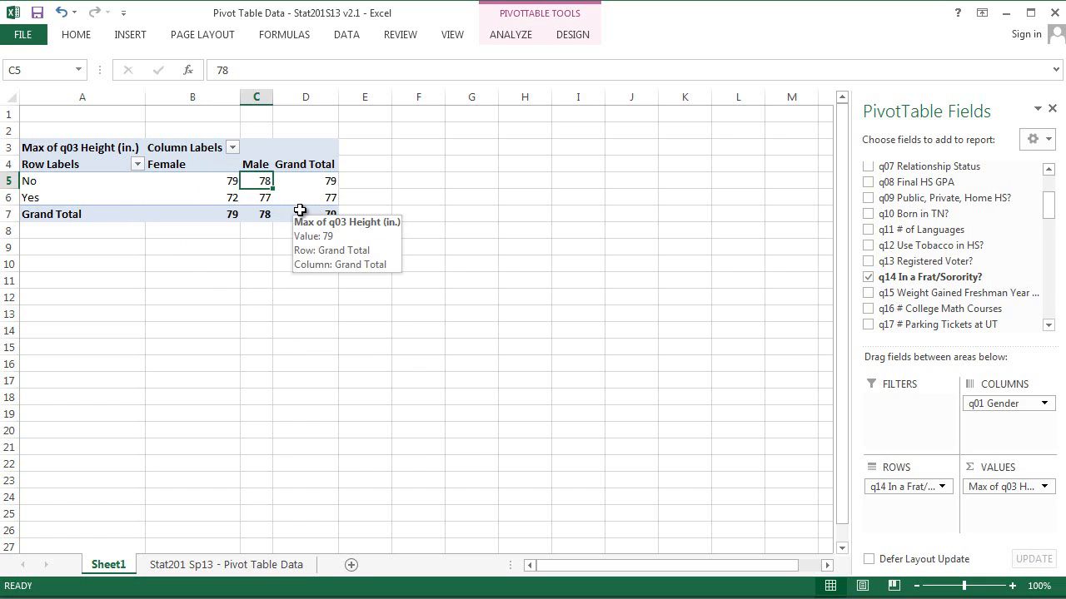
Step: Insert a clustered column PivotChart and move it beside the pivot table
left_click(527, 39)
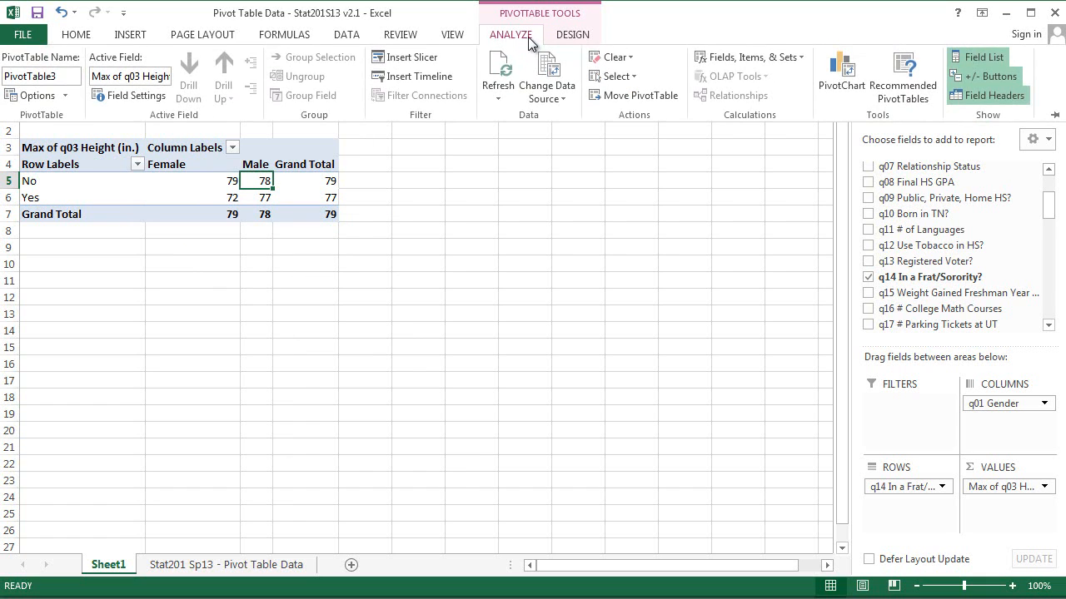
left_click(836, 65)
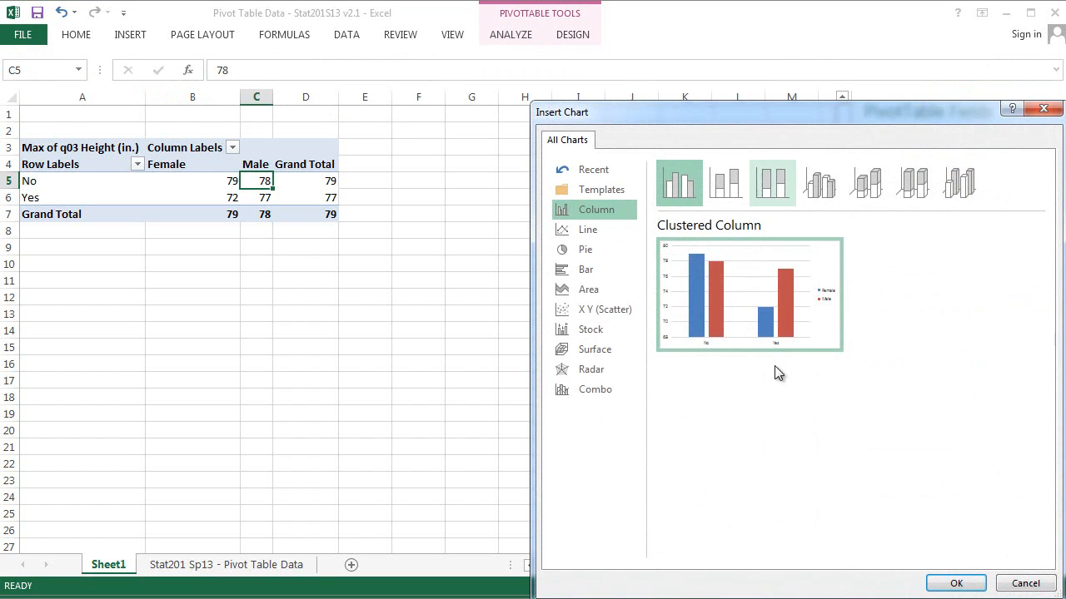
left_click(956, 583)
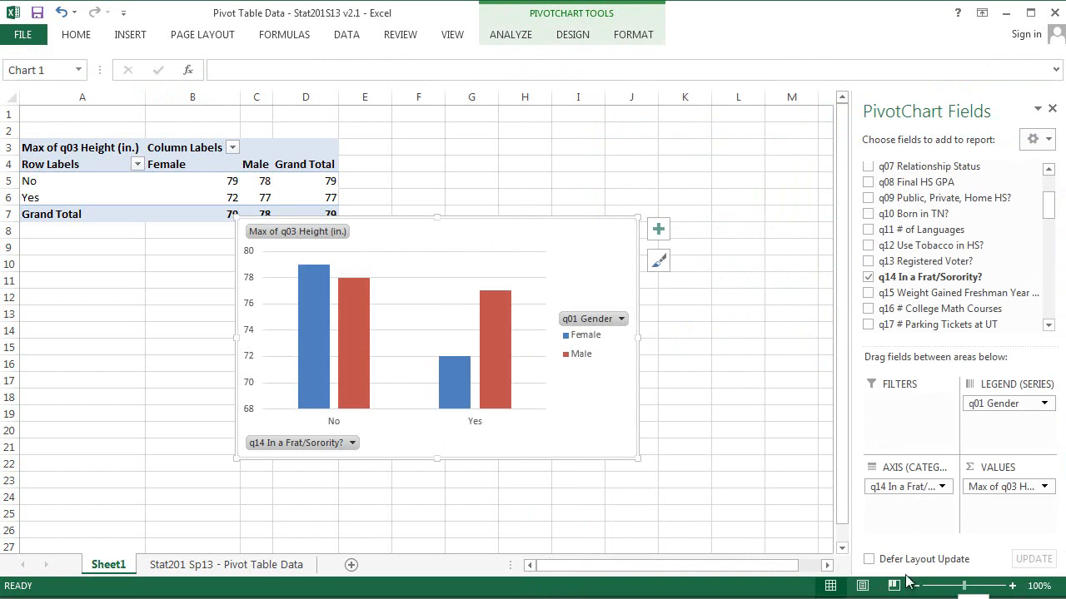
left_click_drag(513, 234, 634, 213)
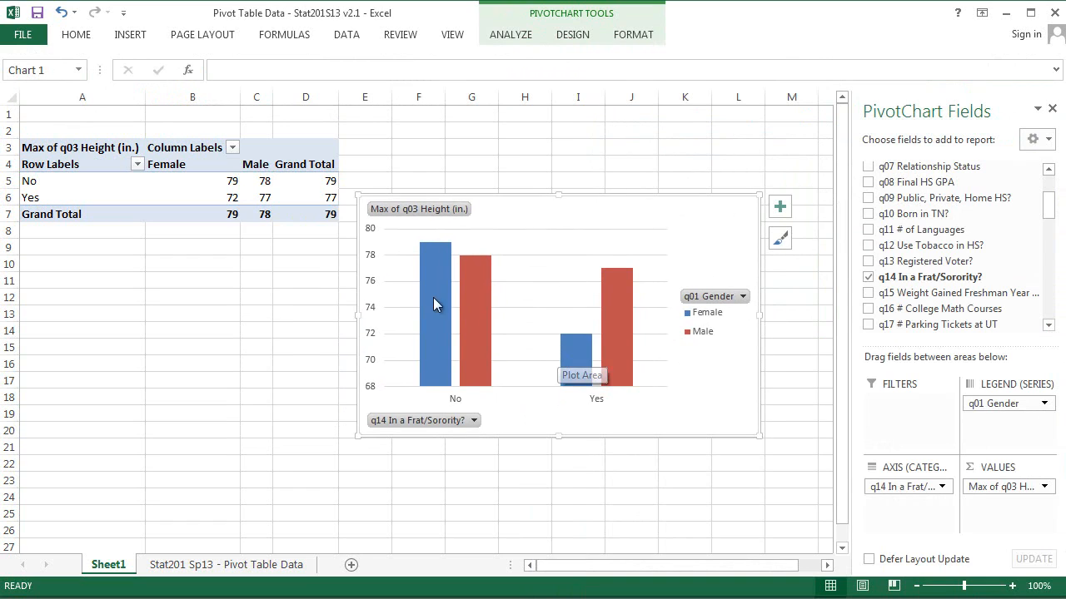
Step: Apply a striped column chart style to the PivotChart
left_click(369, 310)
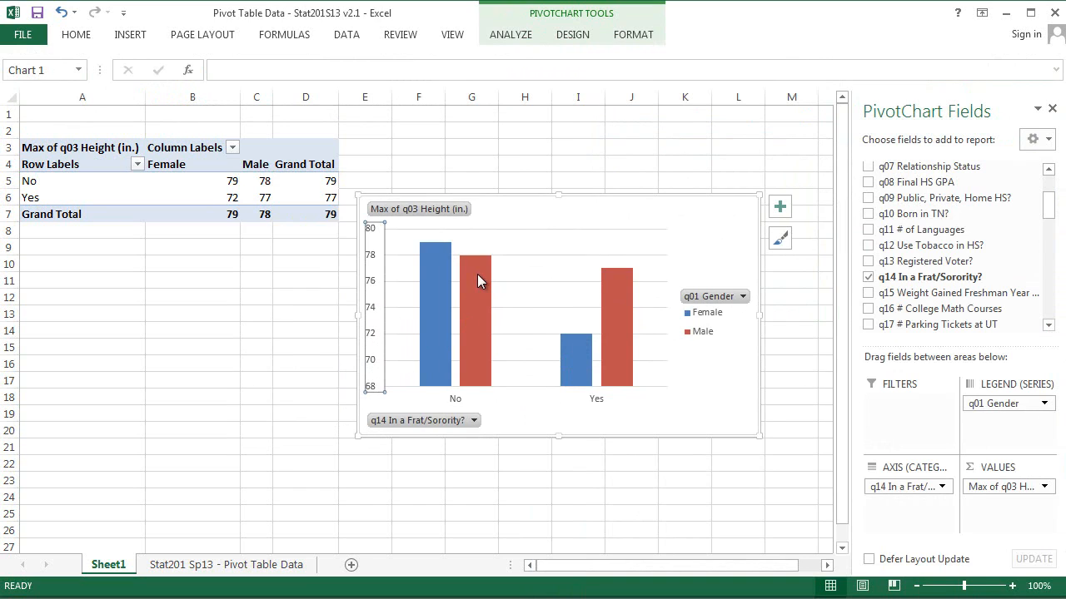
mouse_move(626, 328)
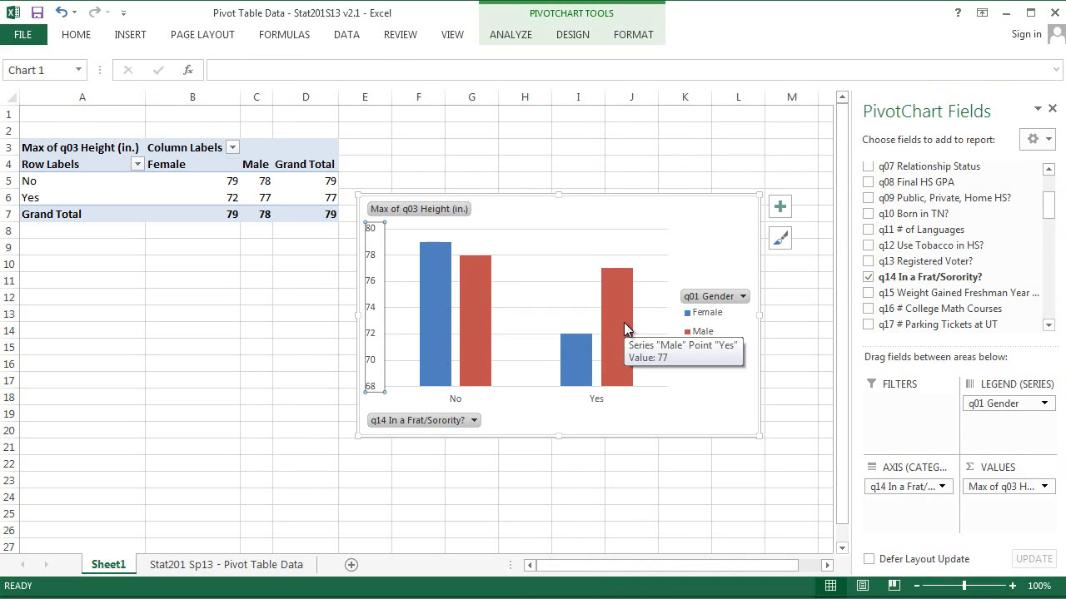
left_click(583, 38)
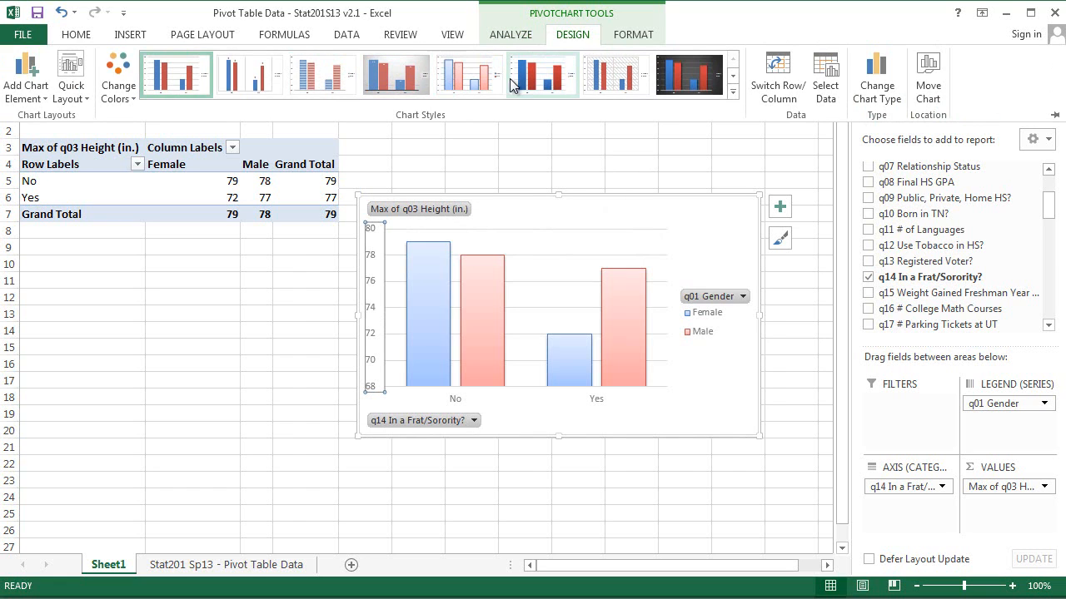
left_click(305, 73)
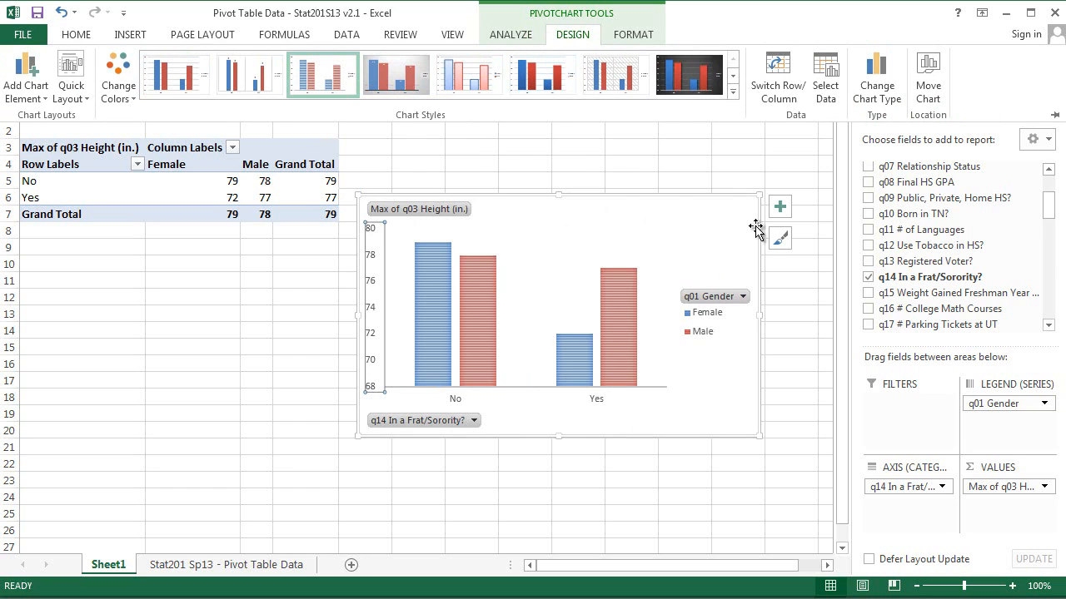
Step: Add a data table and a chart title to the PivotChart, toggling data labels on and off
left_click(780, 206)
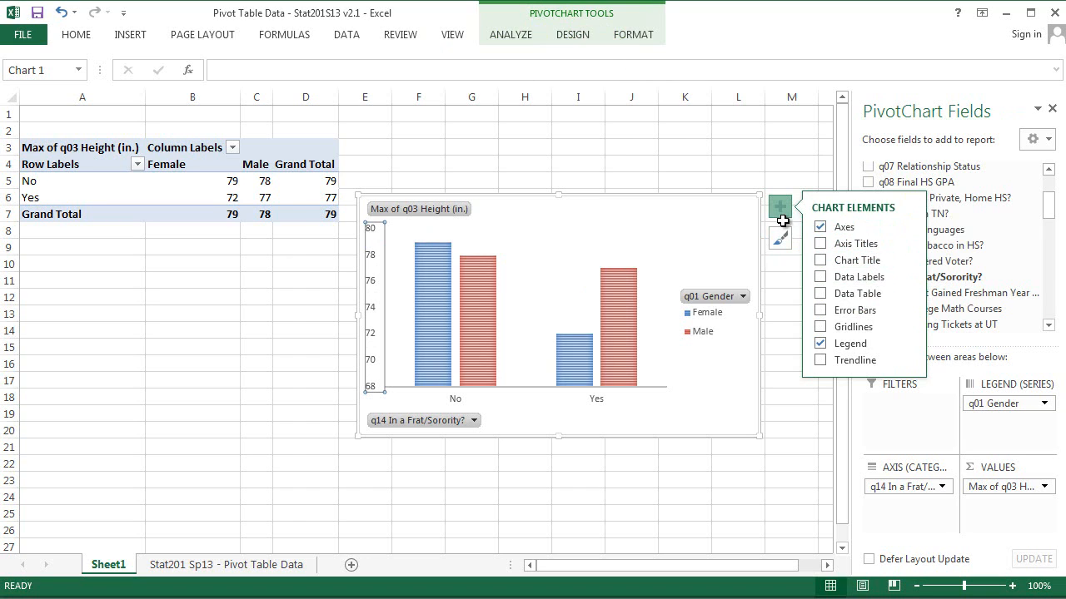
left_click(817, 298)
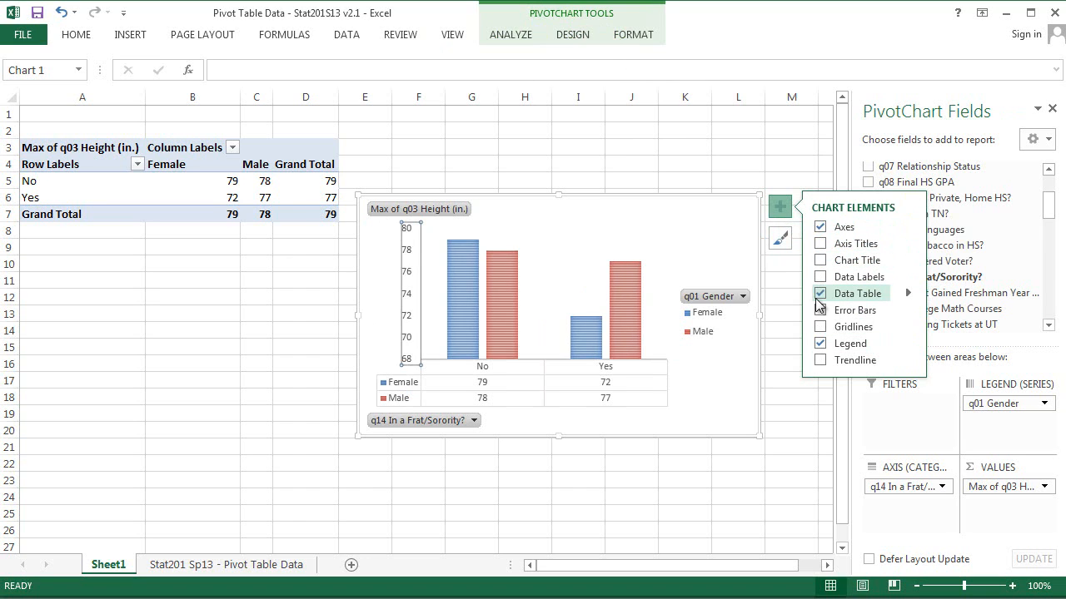
left_click(819, 263)
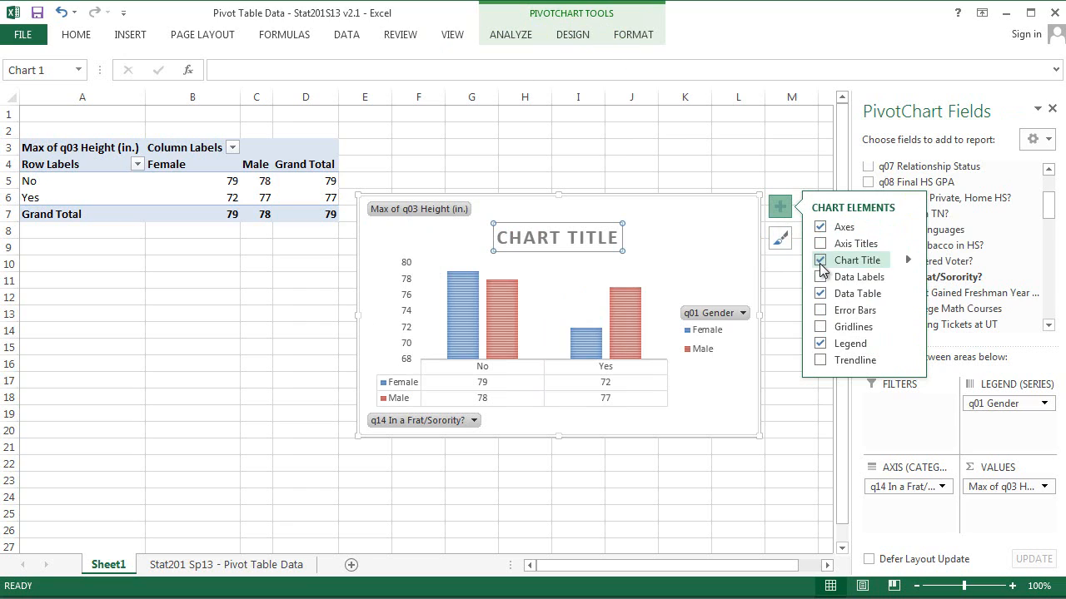
left_click(821, 278)
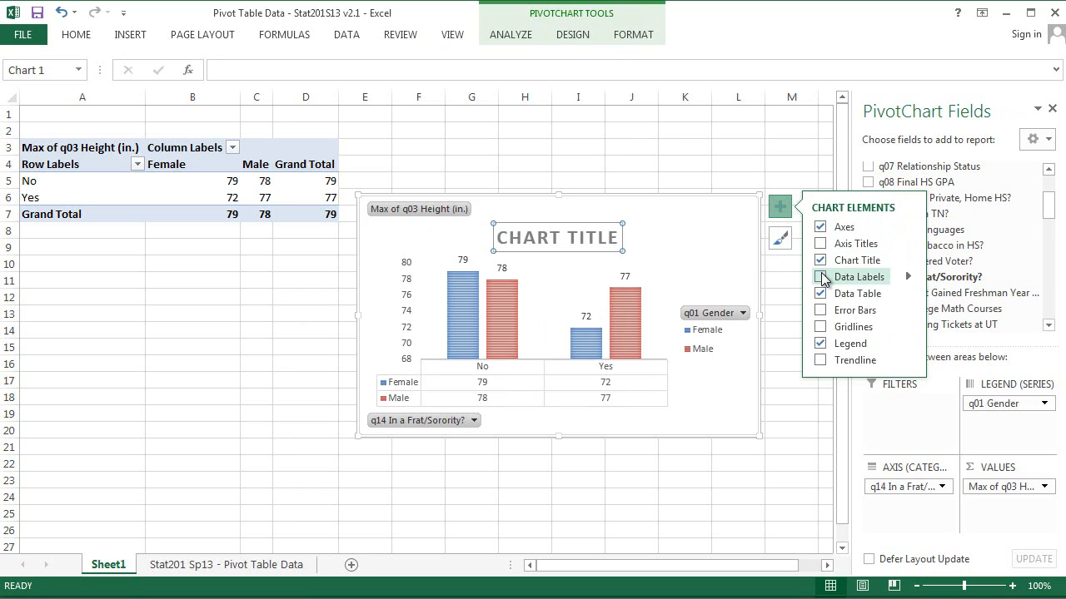
left_click(821, 279)
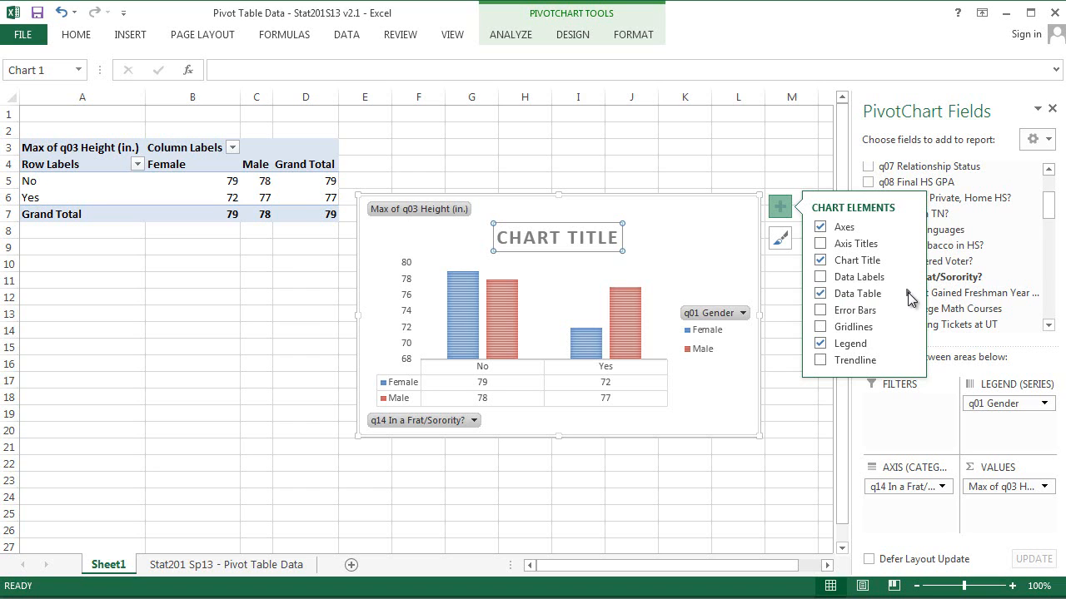
Step: Toggle gridlines and error bars on the chart and add axis titles
left_click(910, 297)
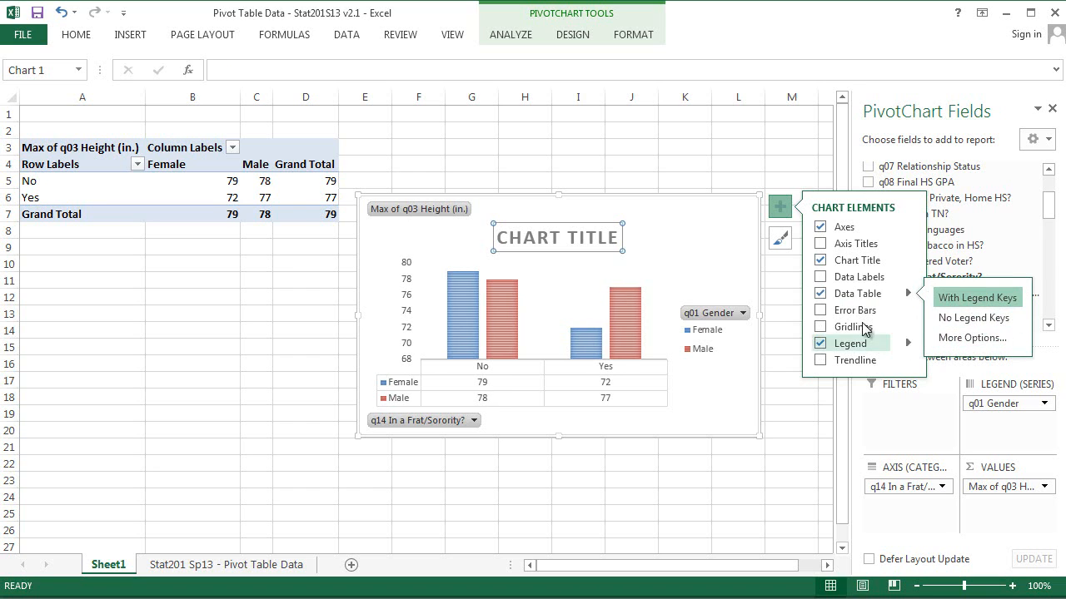
left_click(820, 328)
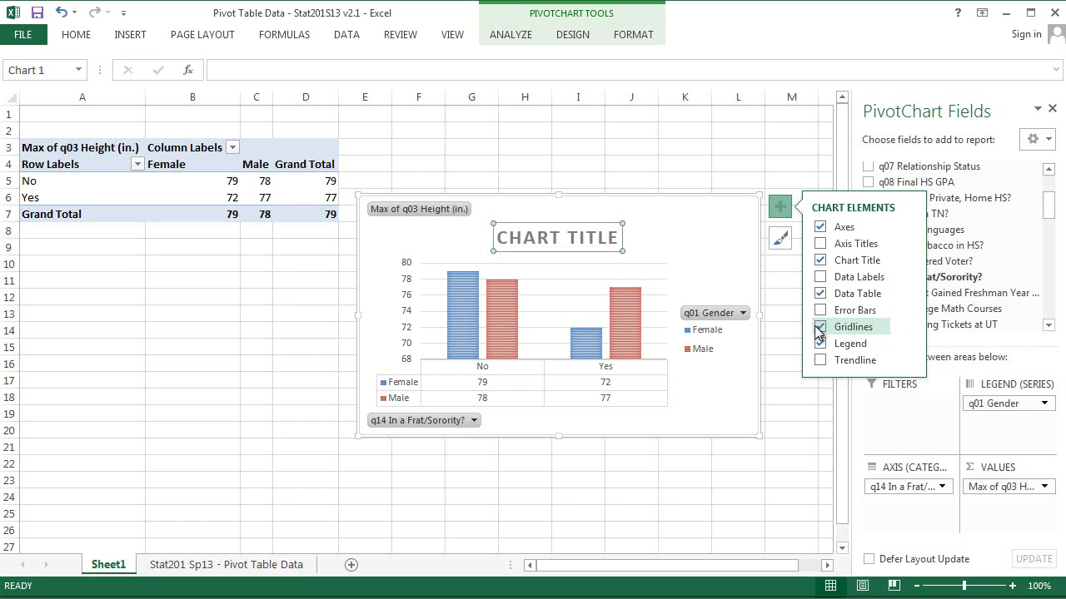
left_click(821, 327)
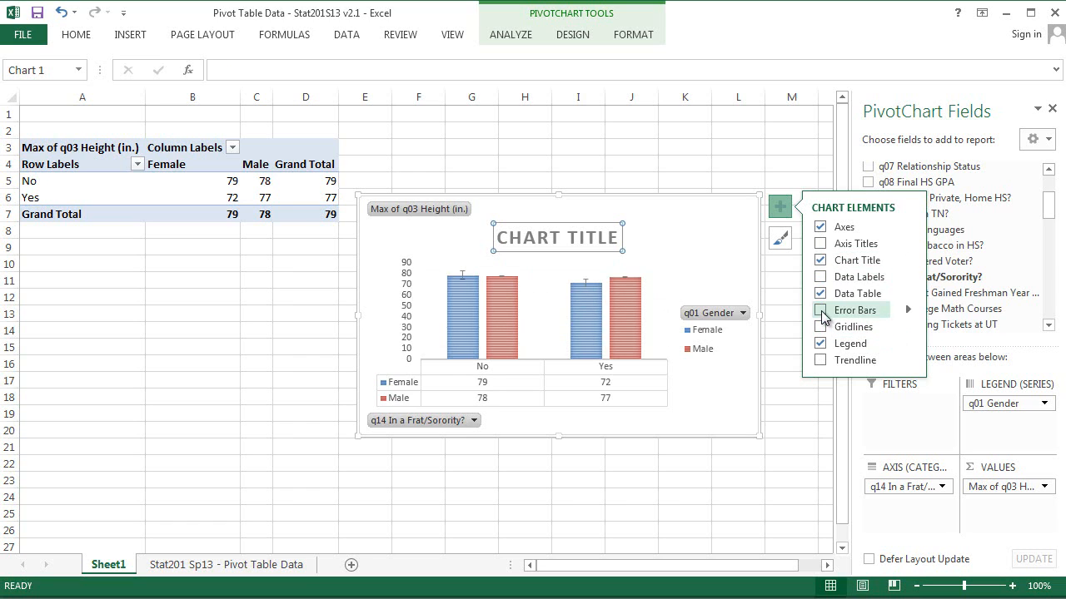
left_click(821, 312)
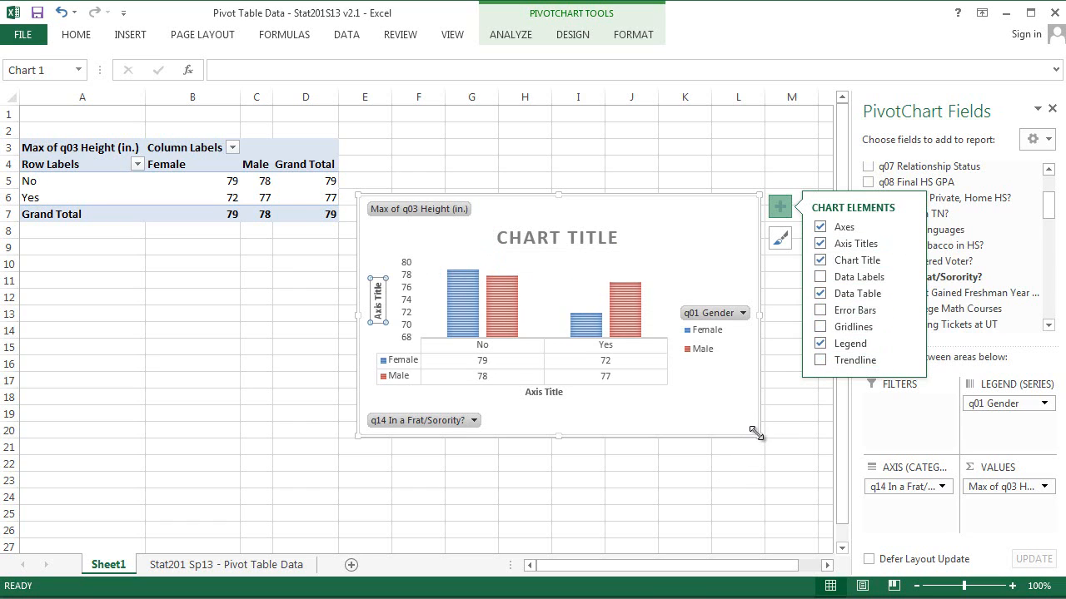
Step: Enlarge the PivotChart downward and remove the Frat/Sorority field from the chart's axis categories
left_click_drag(758, 435, 740, 504)
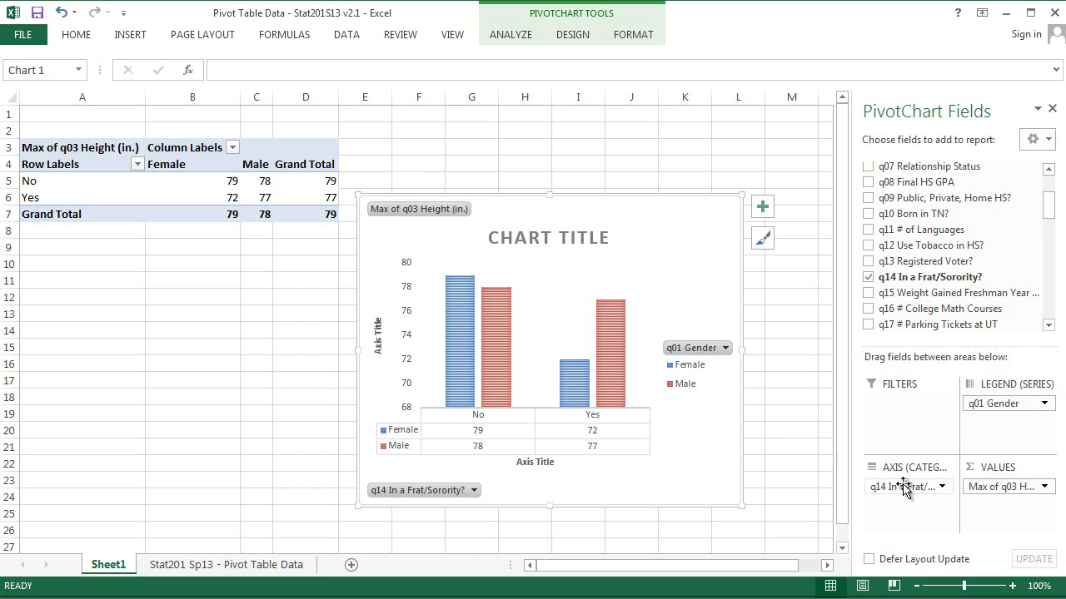
left_click_drag(906, 488, 941, 277)
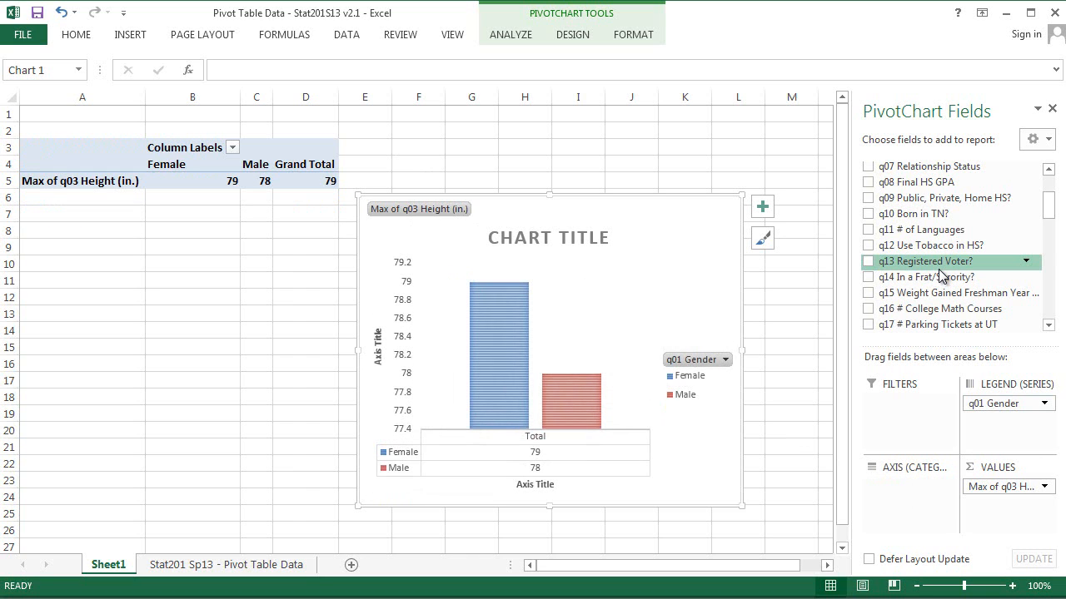
Step: Rename the horizontal axis title to Gender
left_click(540, 486)
double_click(542, 486)
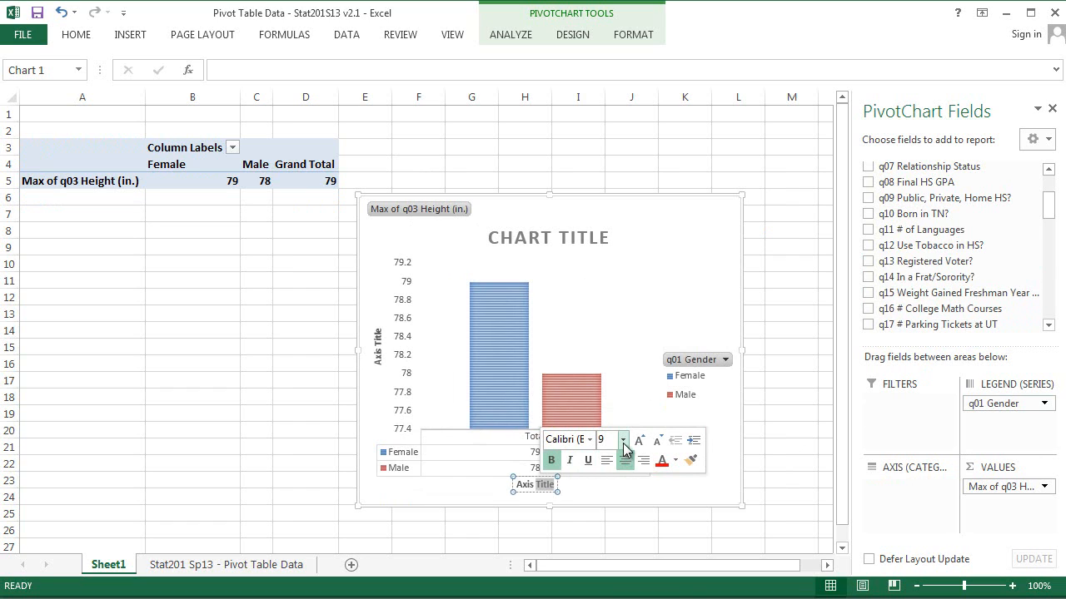
left_click(622, 441)
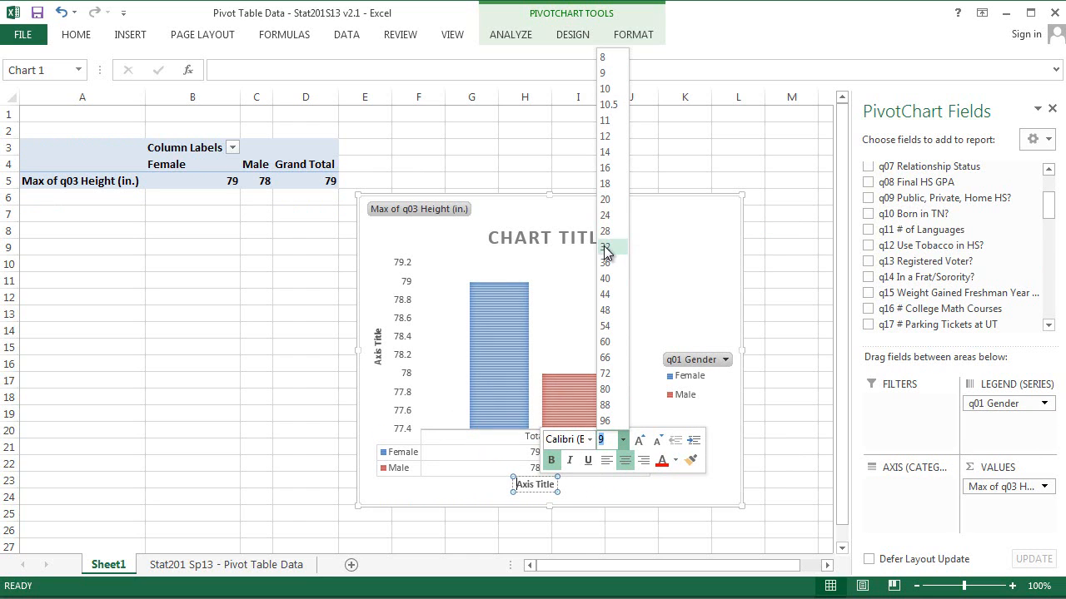
left_click(517, 483)
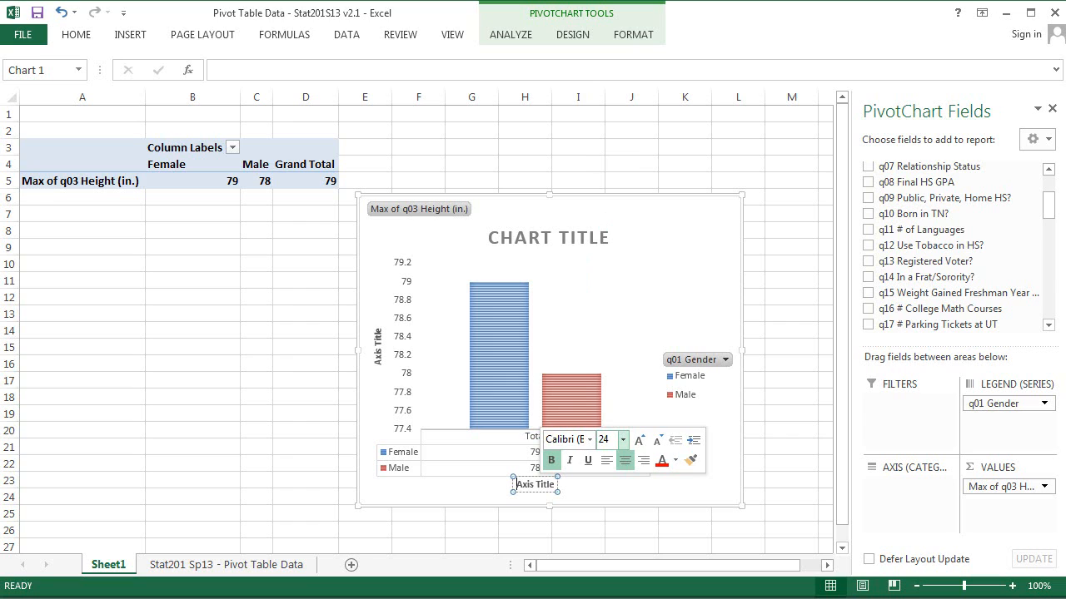
key("ctrl+a")
left_click(542, 483)
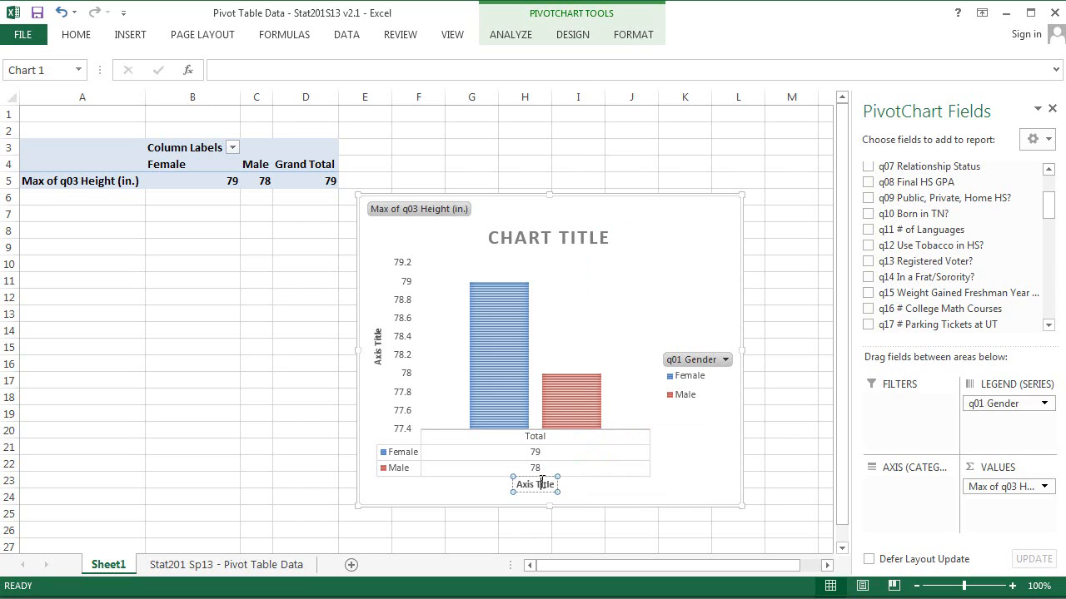
triple_click(544, 485)
left_click(541, 483)
double_click(537, 483)
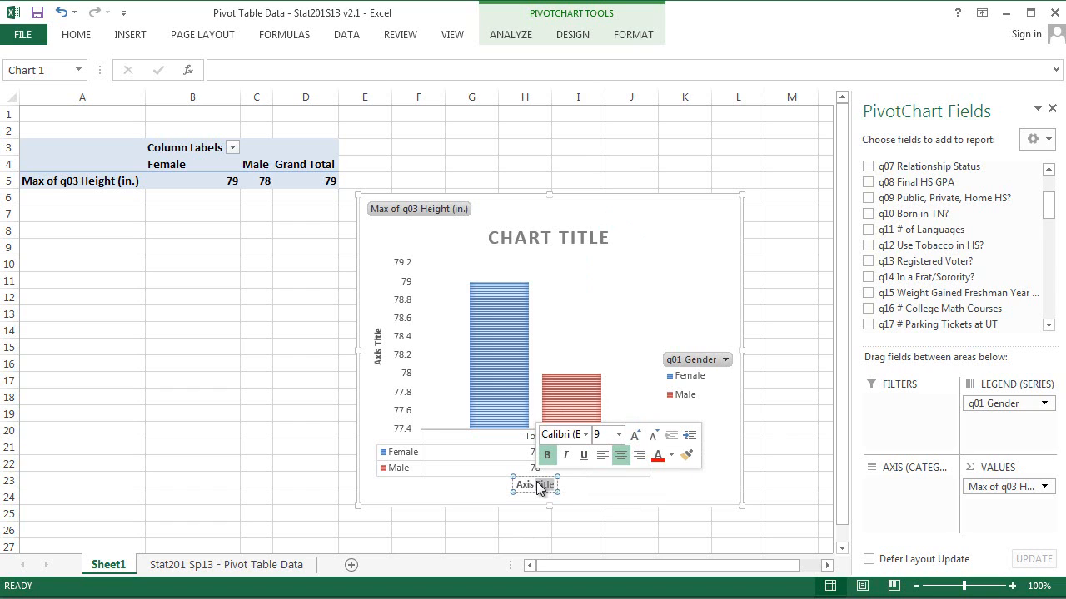
left_click(618, 434)
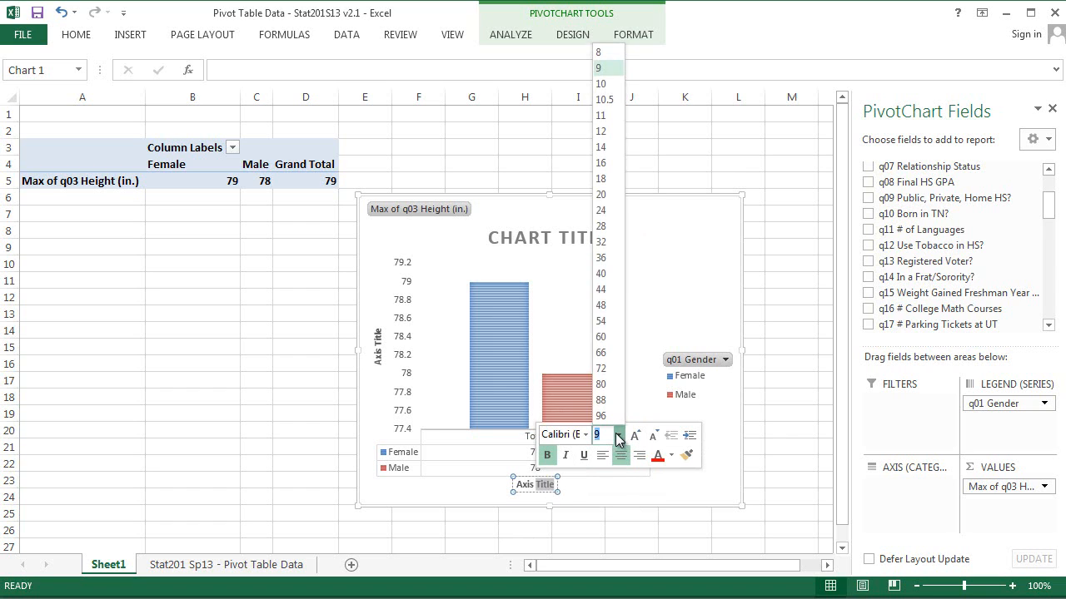
left_click(606, 151)
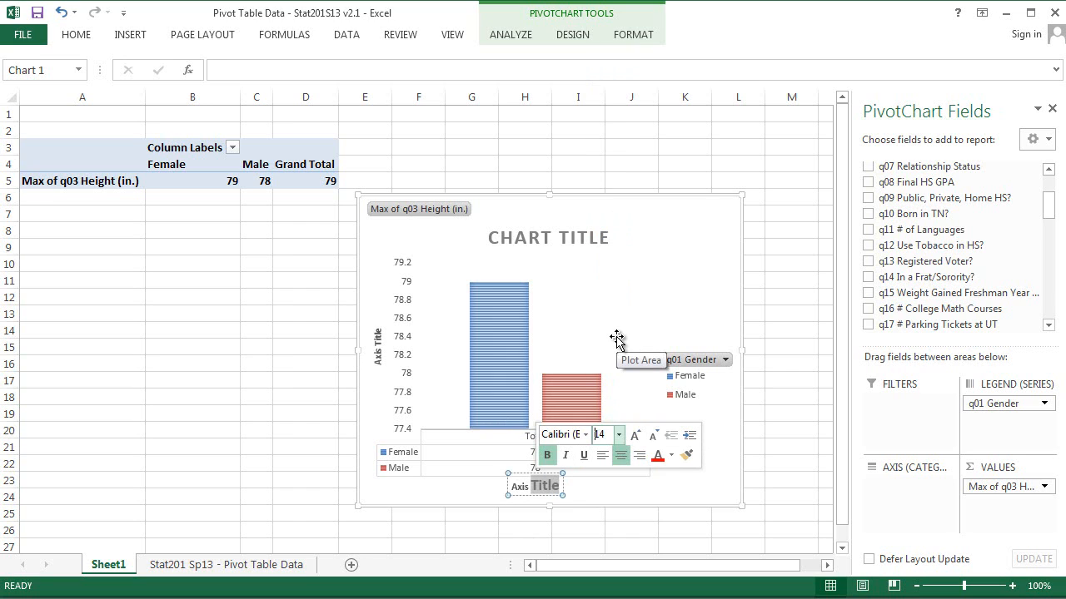
left_click(544, 490)
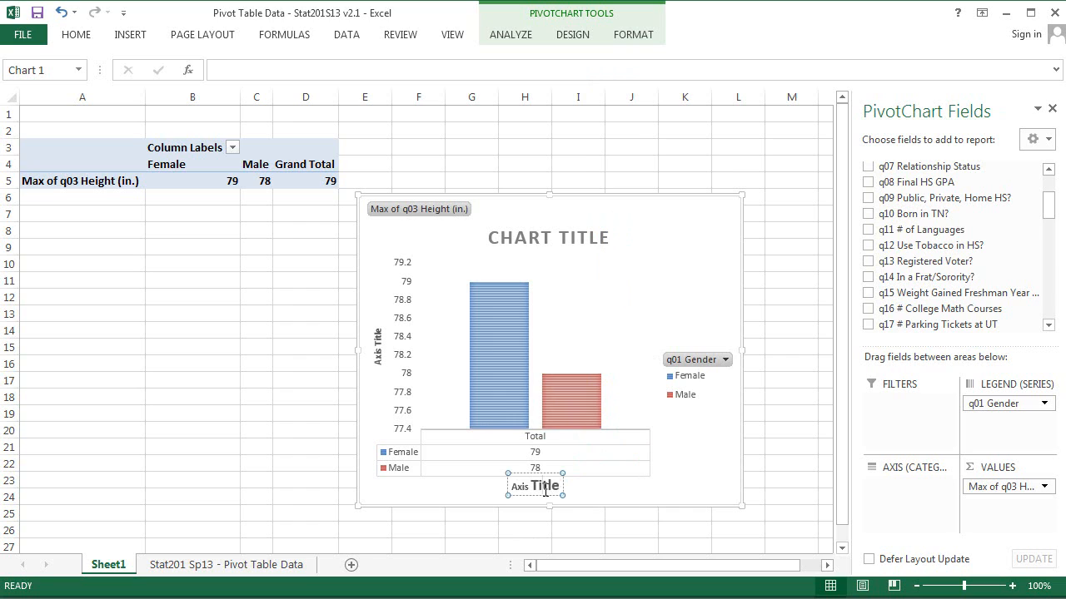
key("BackSpace")
key("BackSpace")
key("BackSpace")
key("BackSpace")
key("BackSpace")
key("BackSpace")
key("BackSpace")
key("BackSpace")
key("BackSpace")
key("BackSpace")
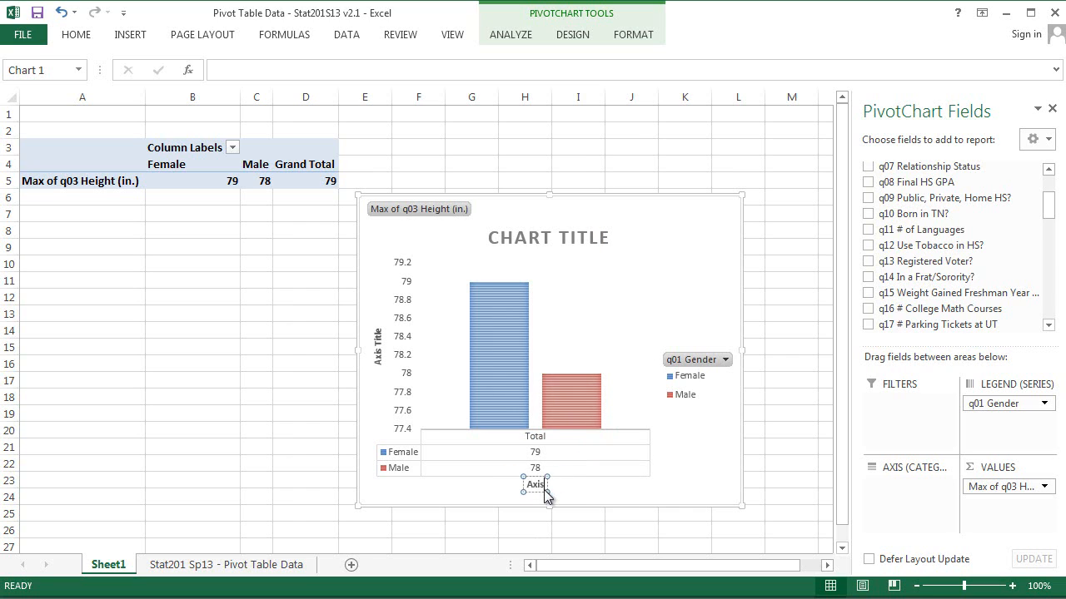
type("Gender")
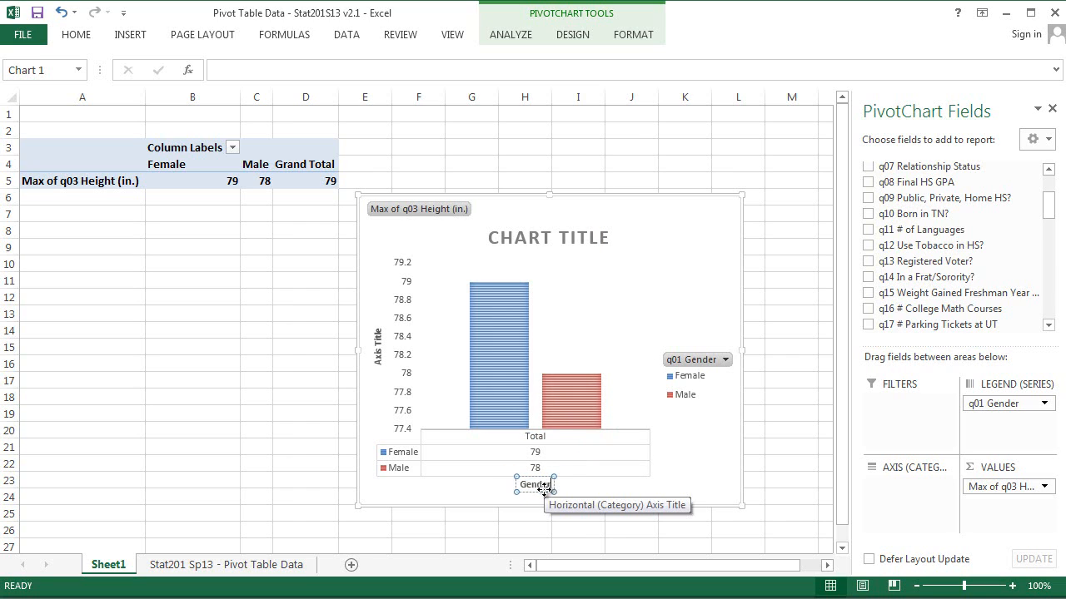
Step: Set the Gender axis title's font size to 18
double_click(542, 486)
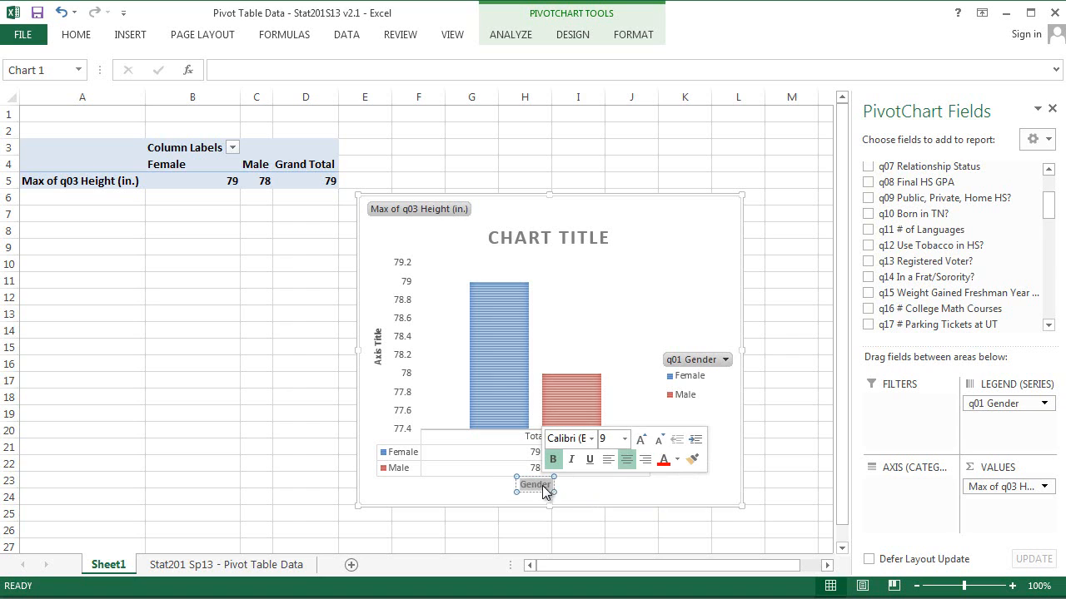
left_click(624, 438)
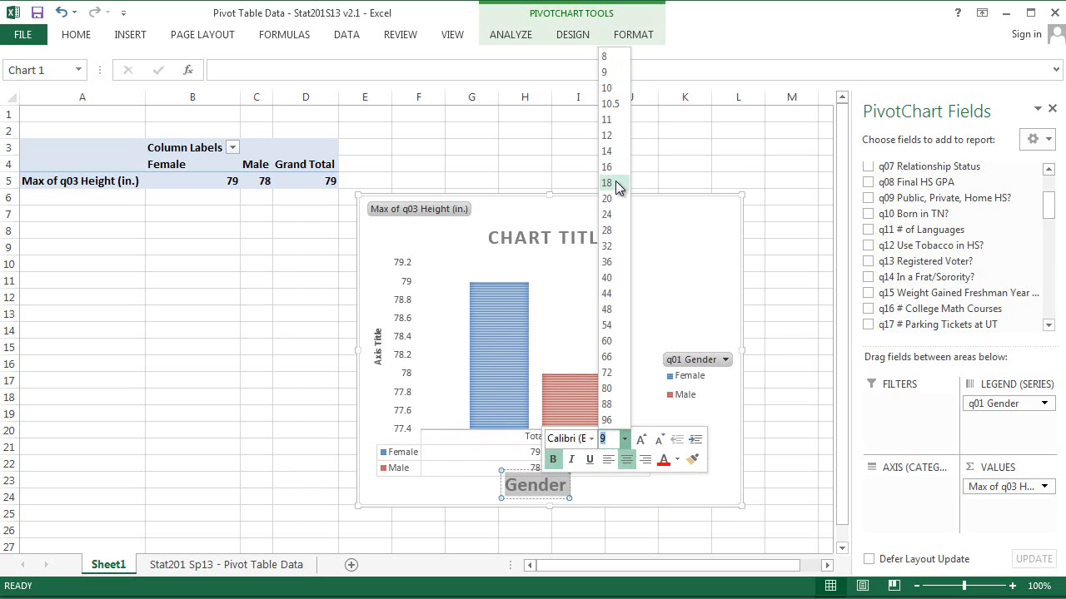
left_click(615, 183)
left_click(378, 339)
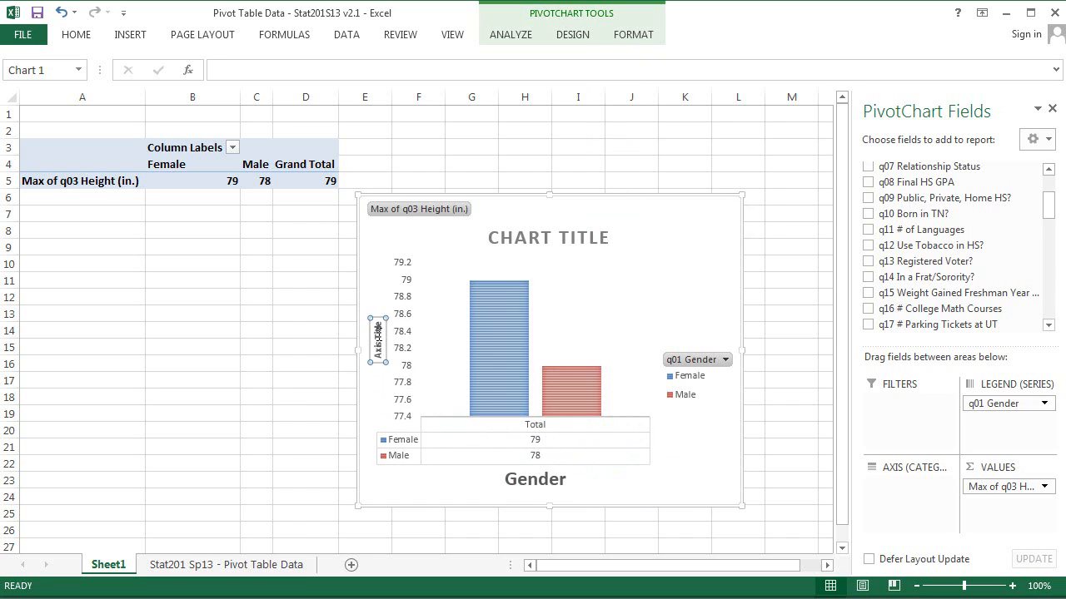
Step: Rename the chart title to MAX HEIGHT BY GENDER
double_click(545, 239)
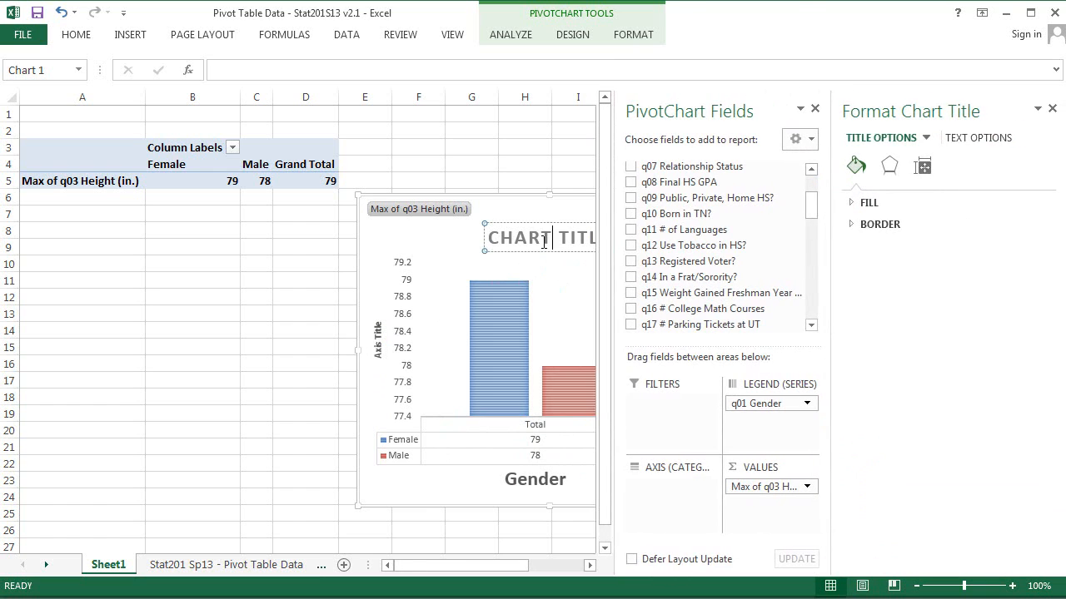
triple_click(544, 242)
type("MAX")
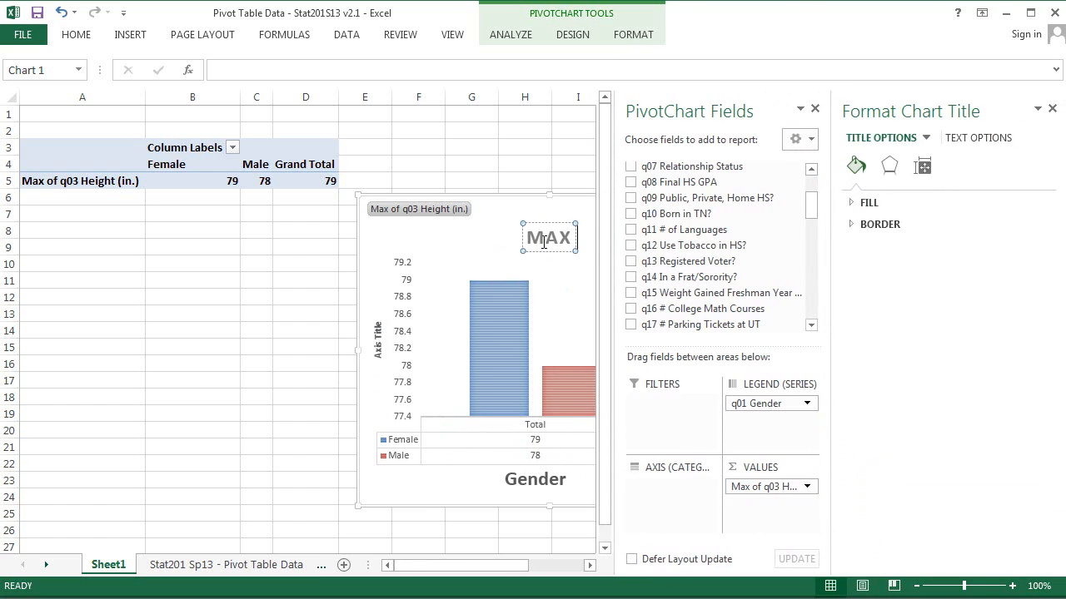
type(" HEIGHT B")
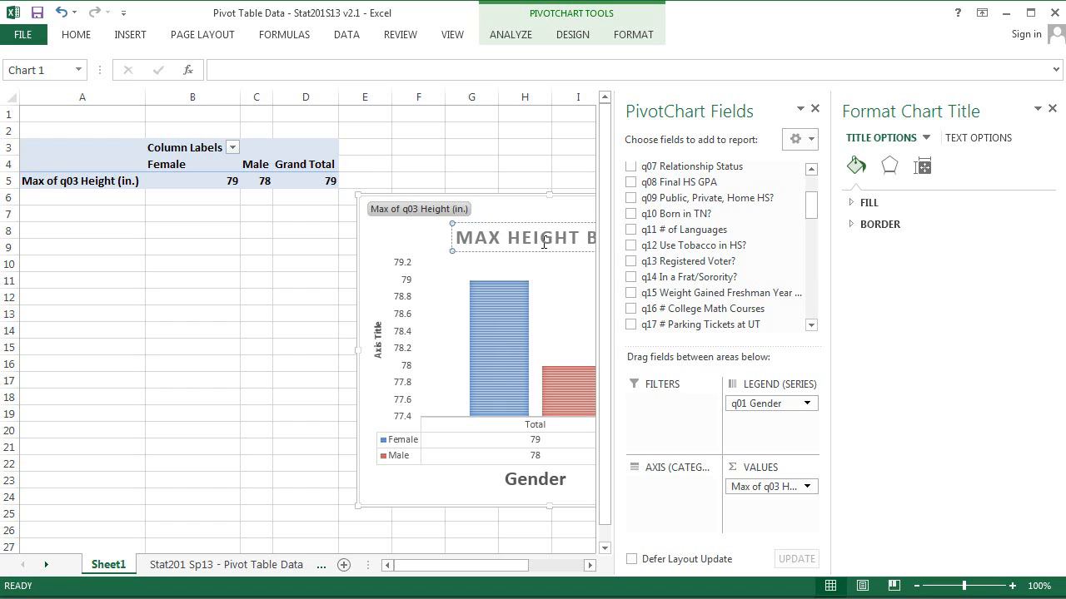
type("Y GENDE")
left_click(312, 297)
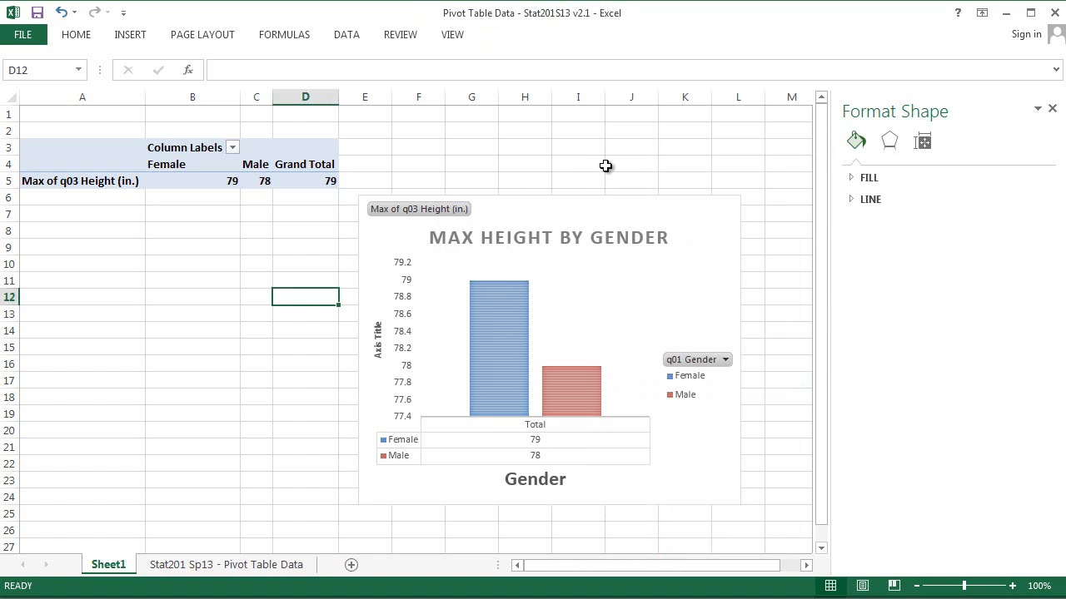
Step: Set the vertical value axis bounds to a minimum of 0 and a maximum of 79
left_click(407, 372)
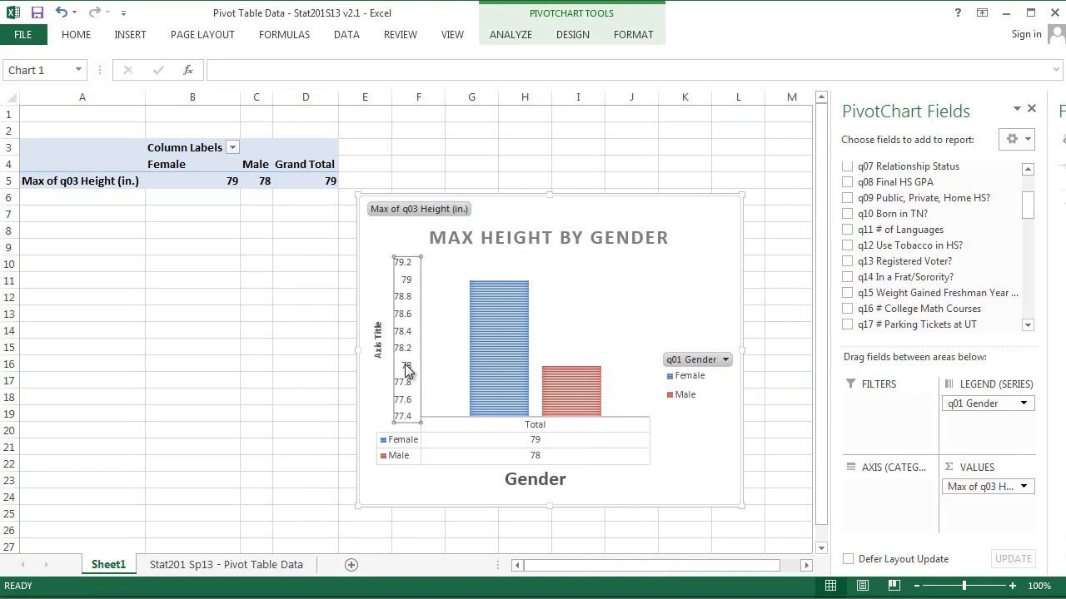
double_click(407, 372)
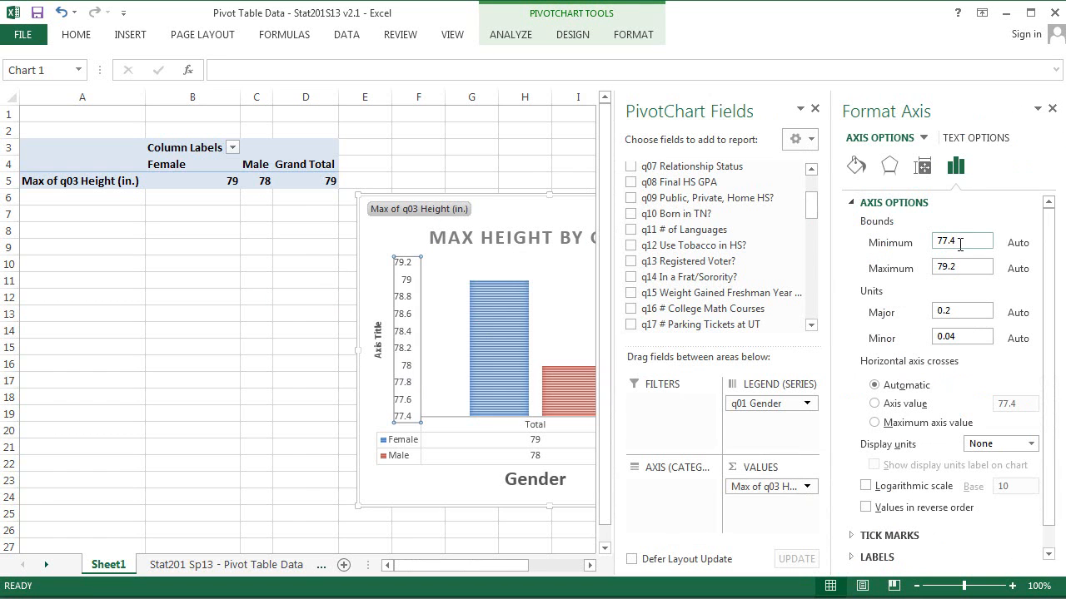
left_click(960, 242)
key("BackSpace")
key("BackSpace")
key("BackSpace")
key("BackSpace")
type("0")
key("Return")
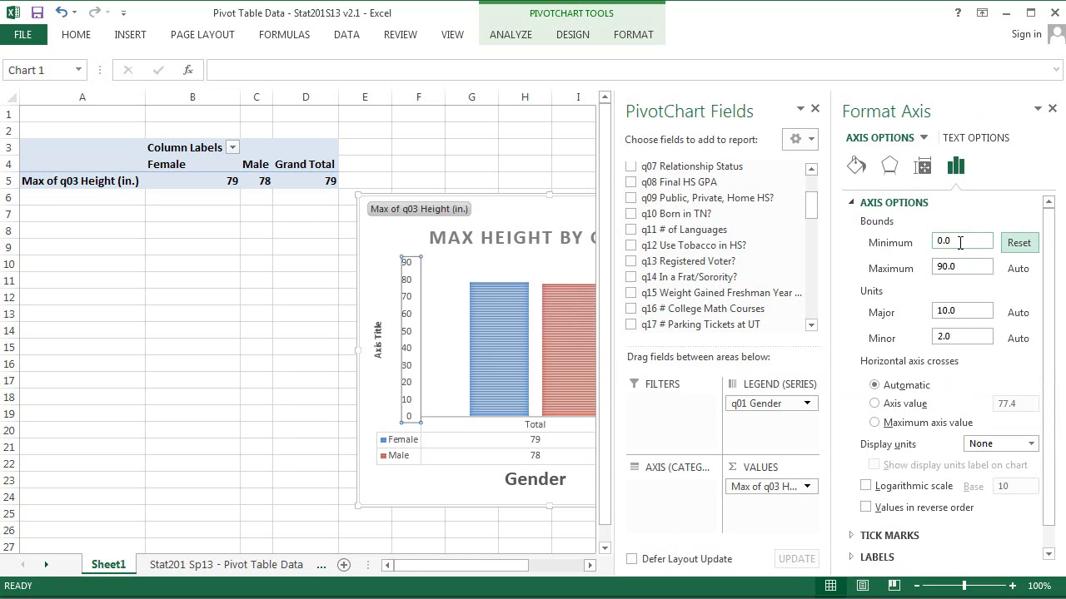
left_click(960, 264)
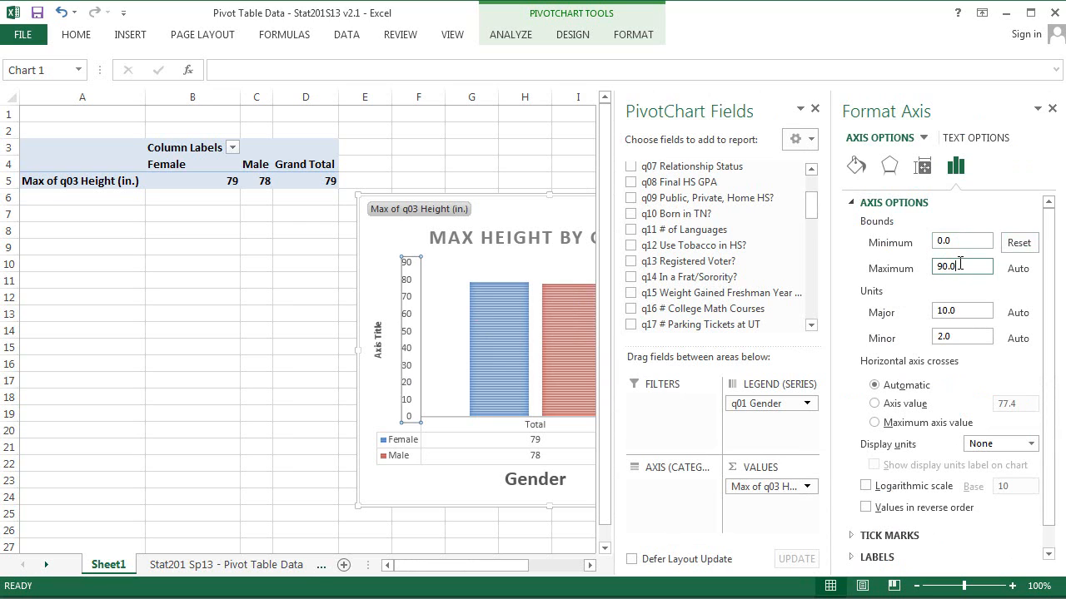
double_click(960, 264)
type("79")
key("Return")
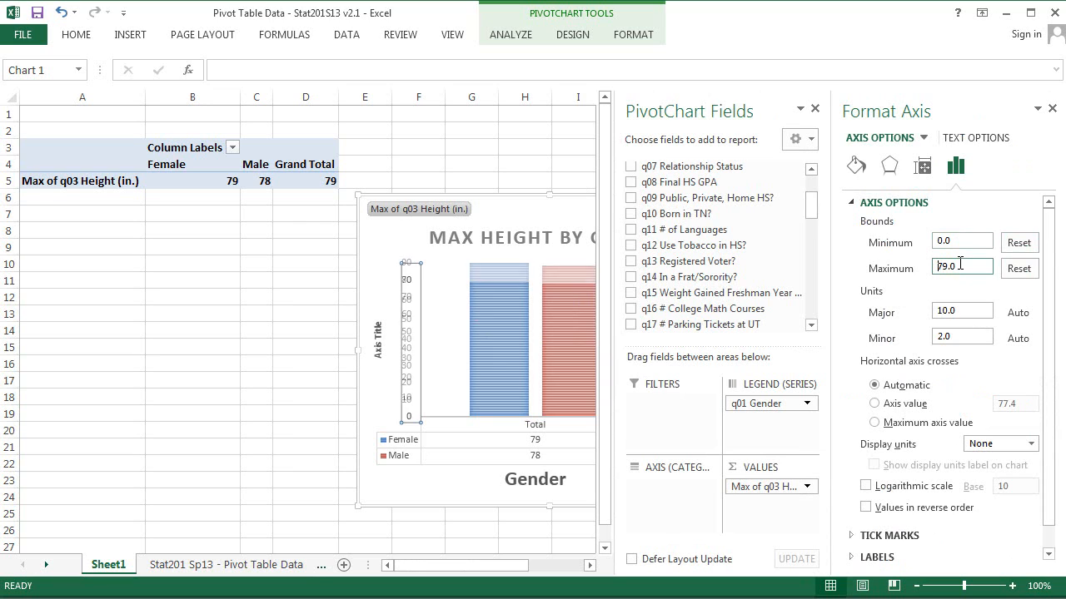
left_click(202, 326)
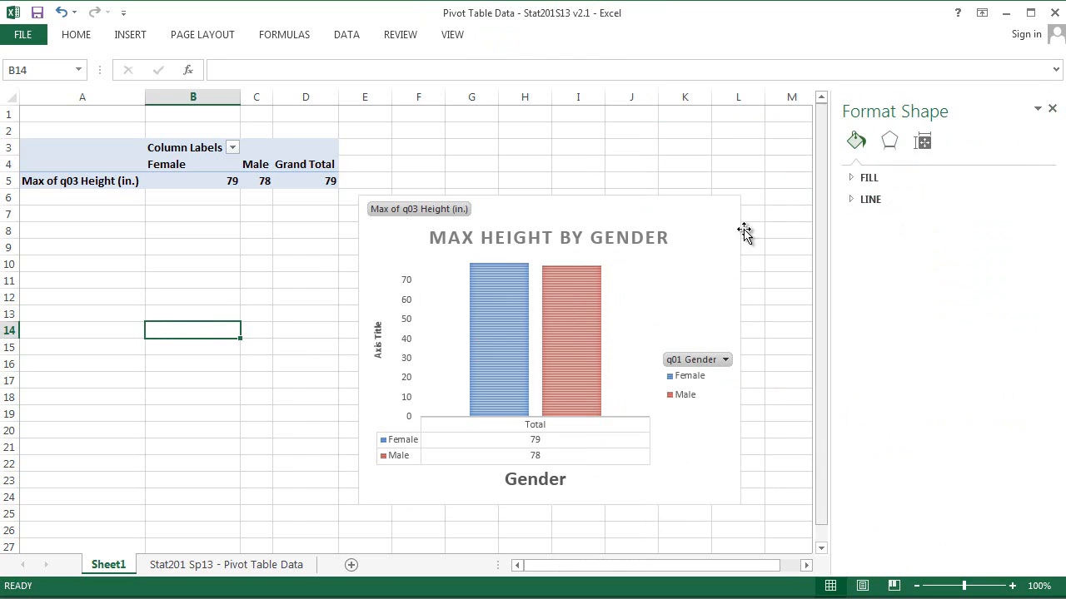
Step: Rename the vertical axis title to Height in Inches
left_click(683, 164)
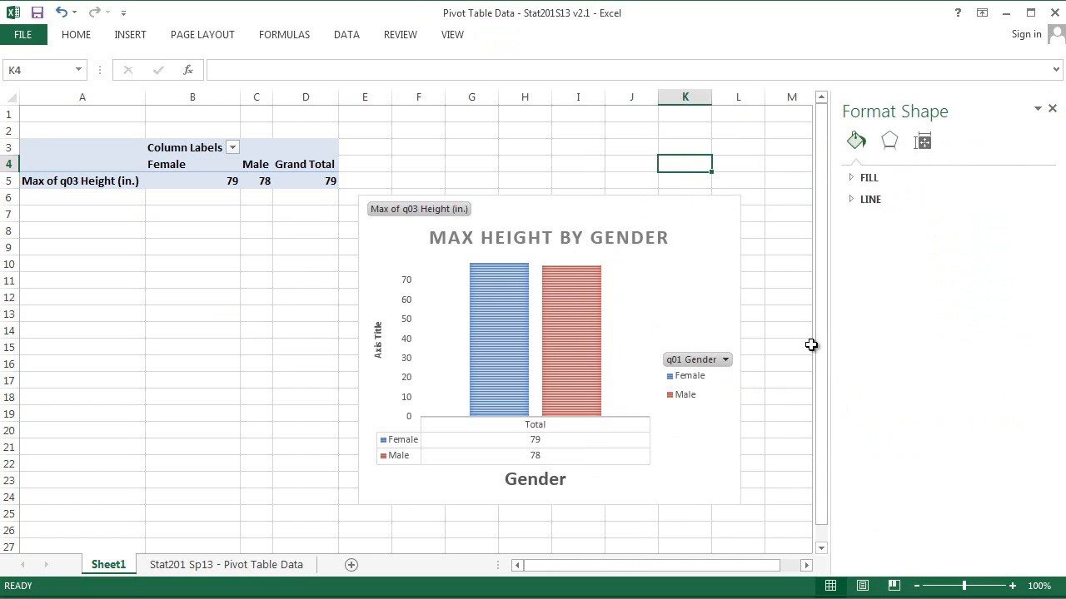
left_click(376, 341)
left_click(378, 333)
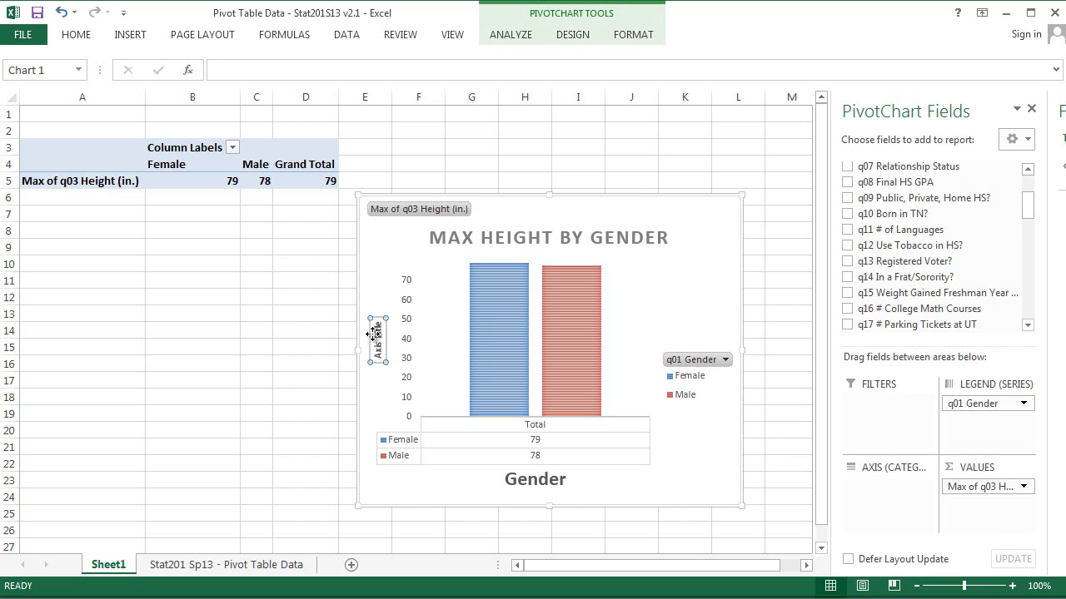
double_click(378, 333)
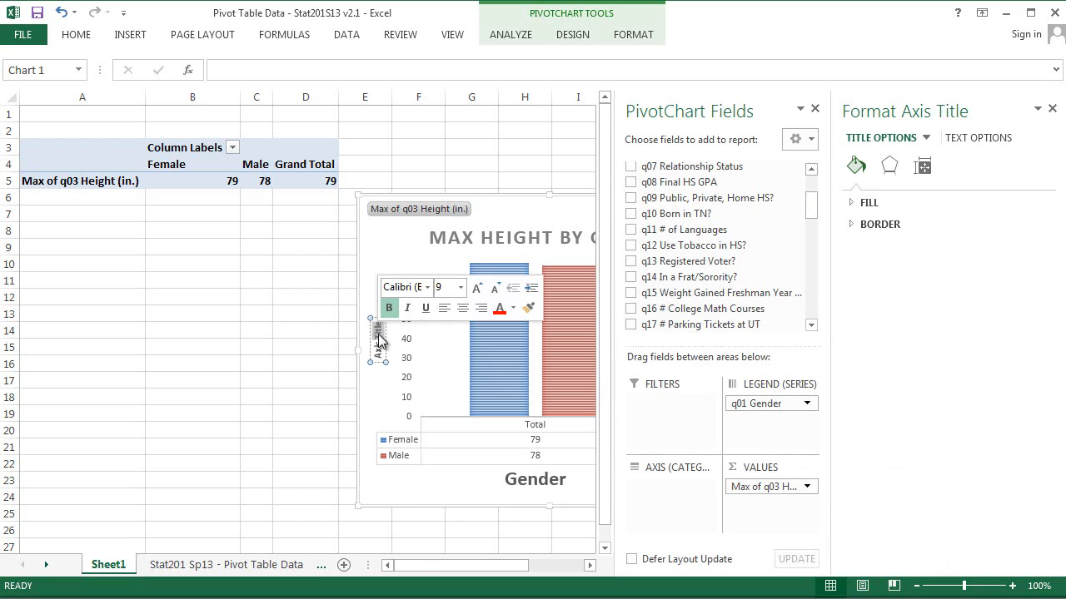
double_click(377, 349)
triple_click(377, 350)
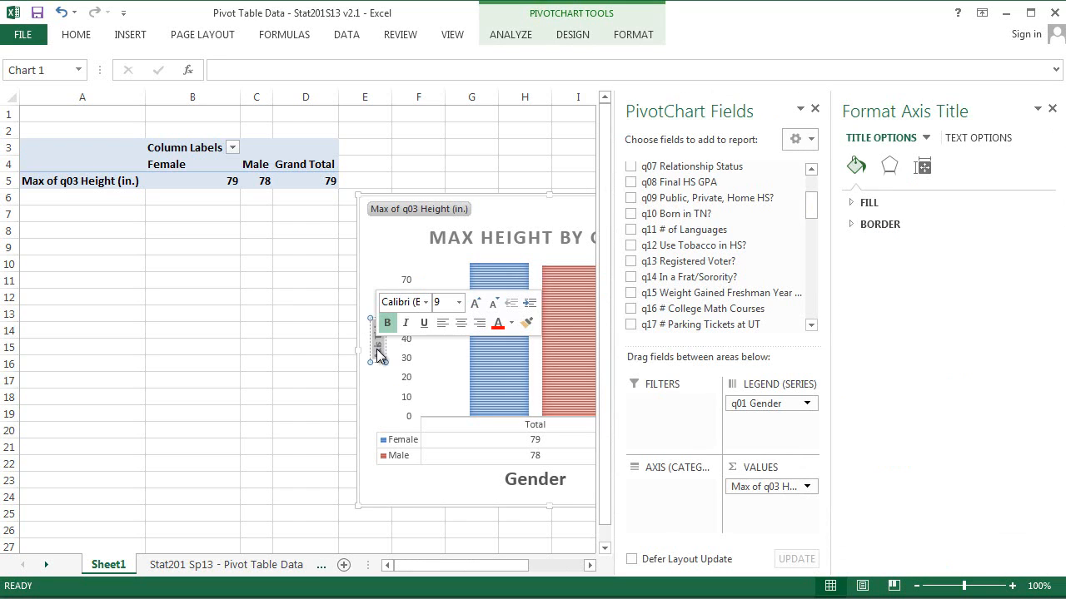
type("Height (in")
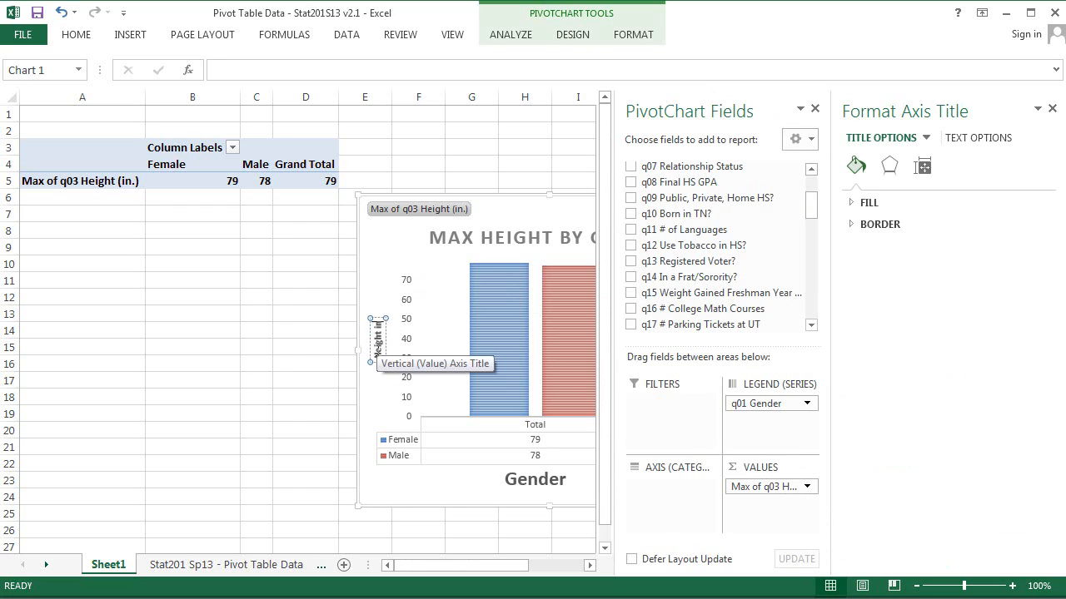
type(" Inches")
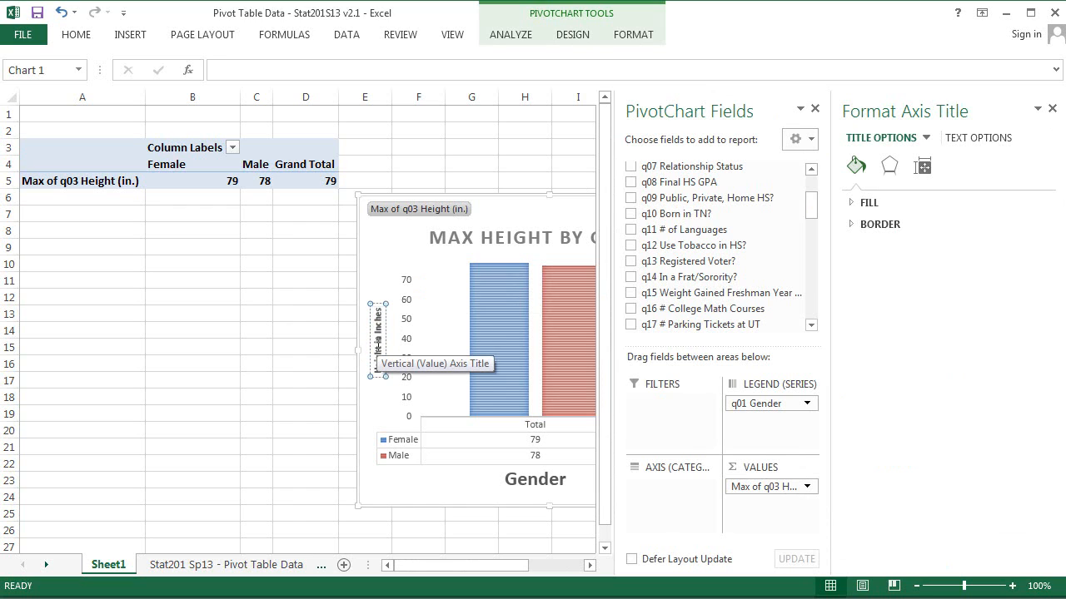
Step: Set the vertical axis title's font size to 12 and deselect the chart
double_click(378, 346)
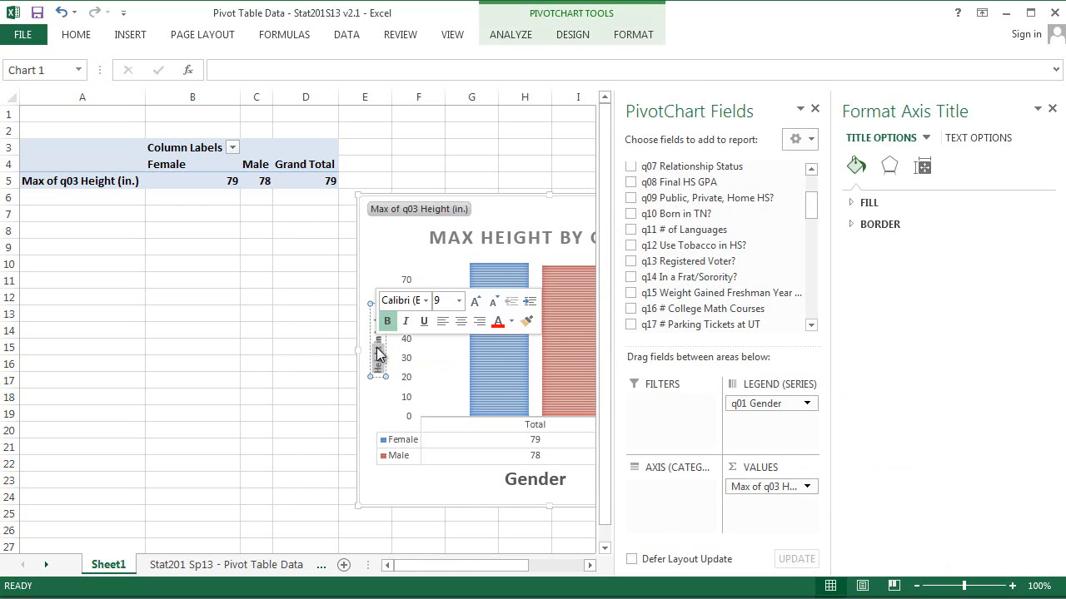
left_click(457, 306)
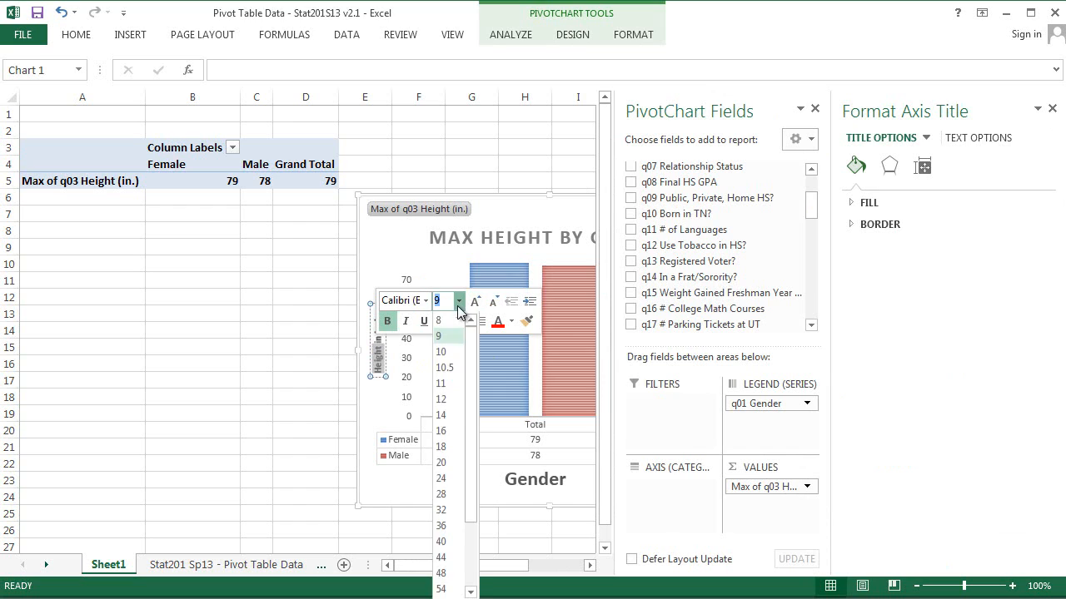
left_click(442, 400)
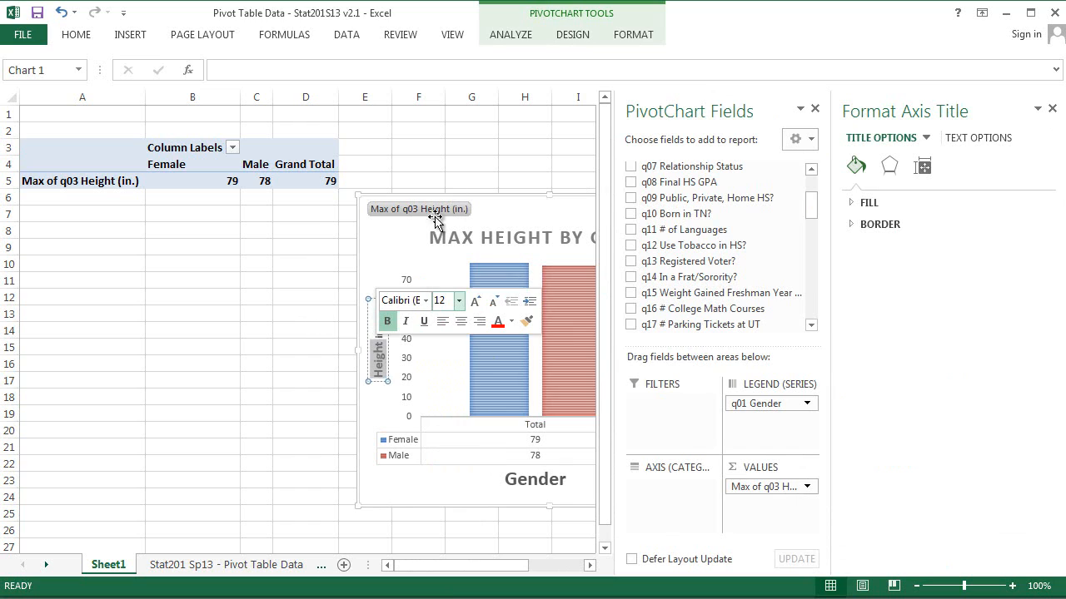
left_click(259, 293)
left_click(258, 198)
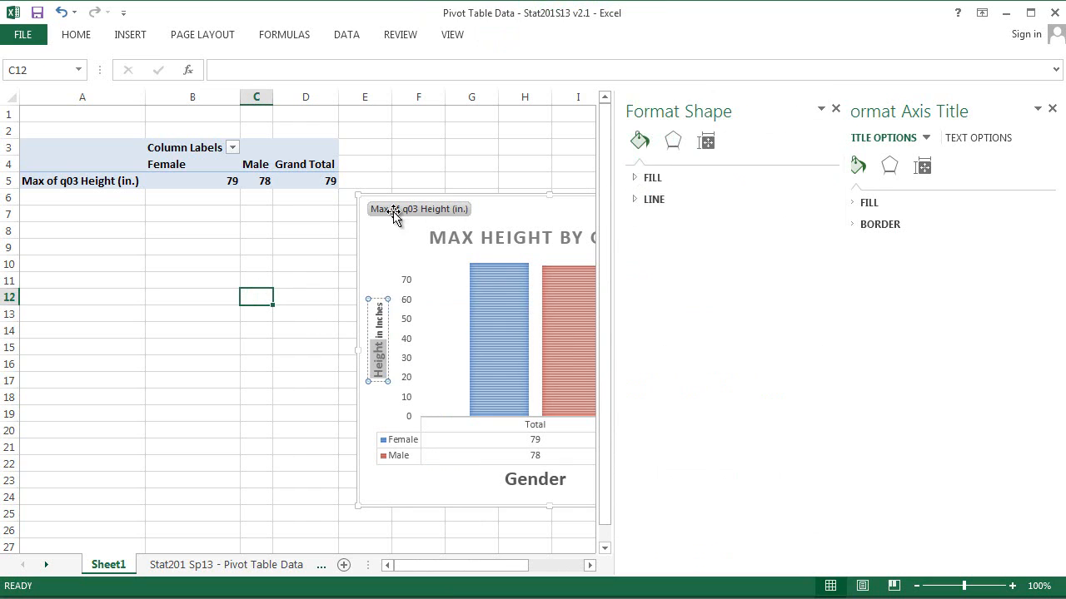
Step: Close the Format Shape pane and capture the whole PivotChart area with the Snipping Tool
left_click(1052, 111)
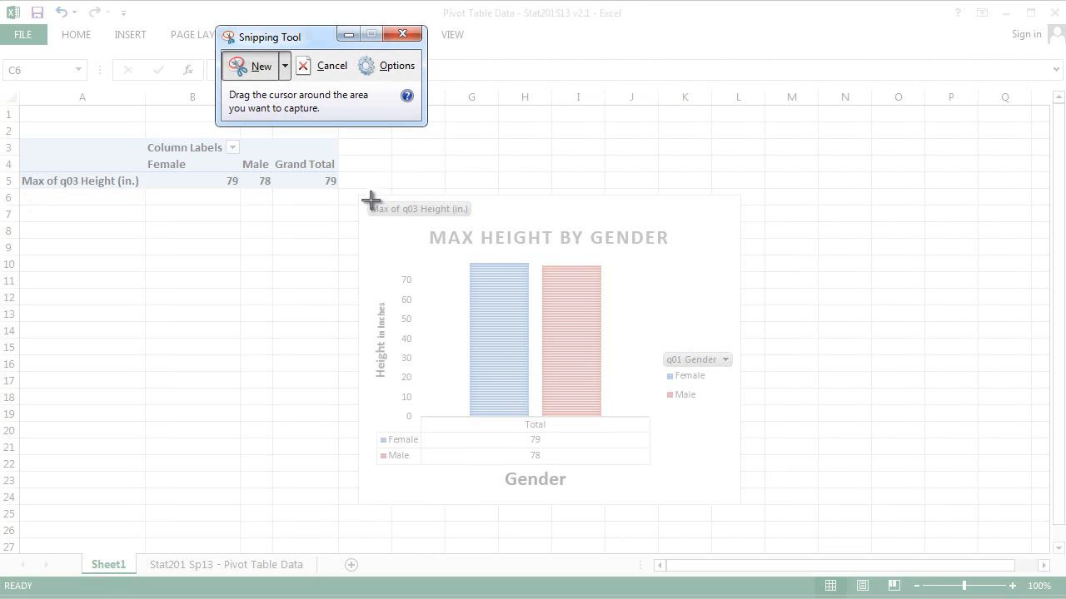
left_click_drag(359, 194, 736, 493)
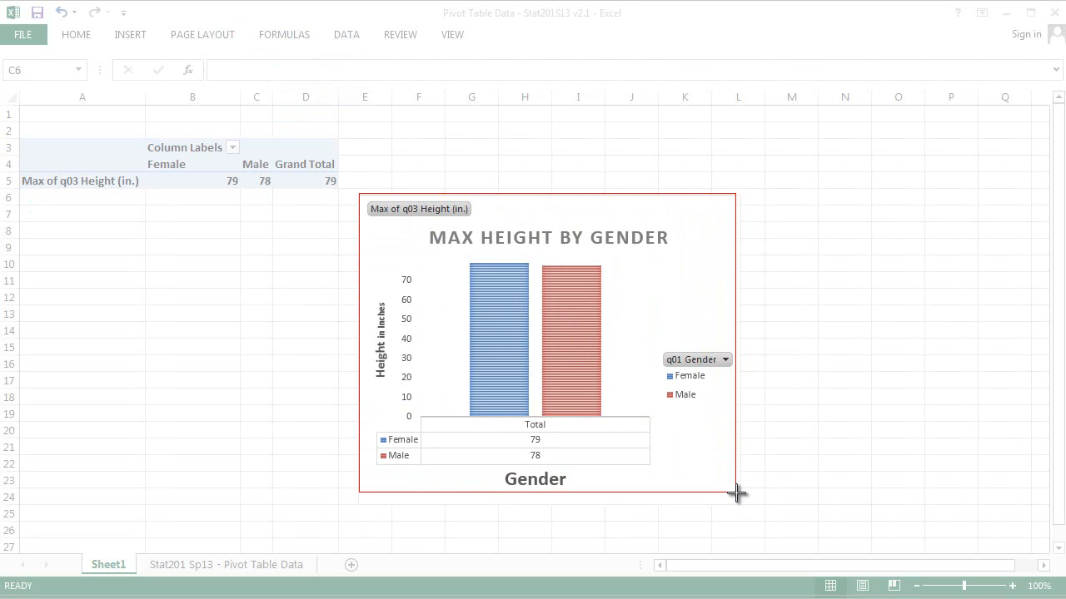
left_click_drag(736, 494, 736, 490)
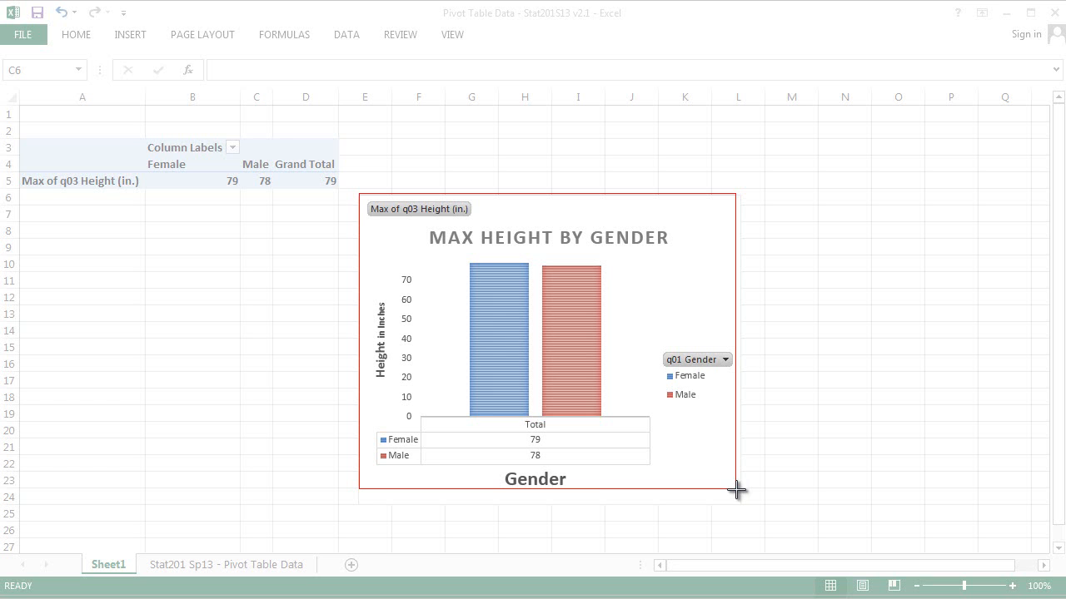
left_click_drag(736, 490, 736, 490)
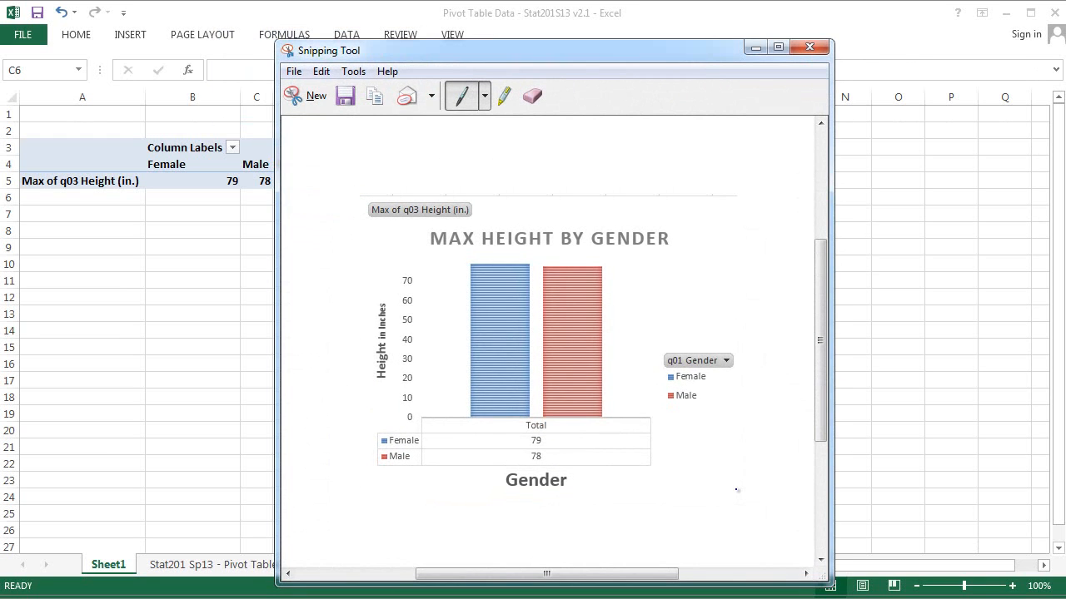
Step: Switch to Word, open a blank document, and paste the captured chart image into it
left_click(213, 597)
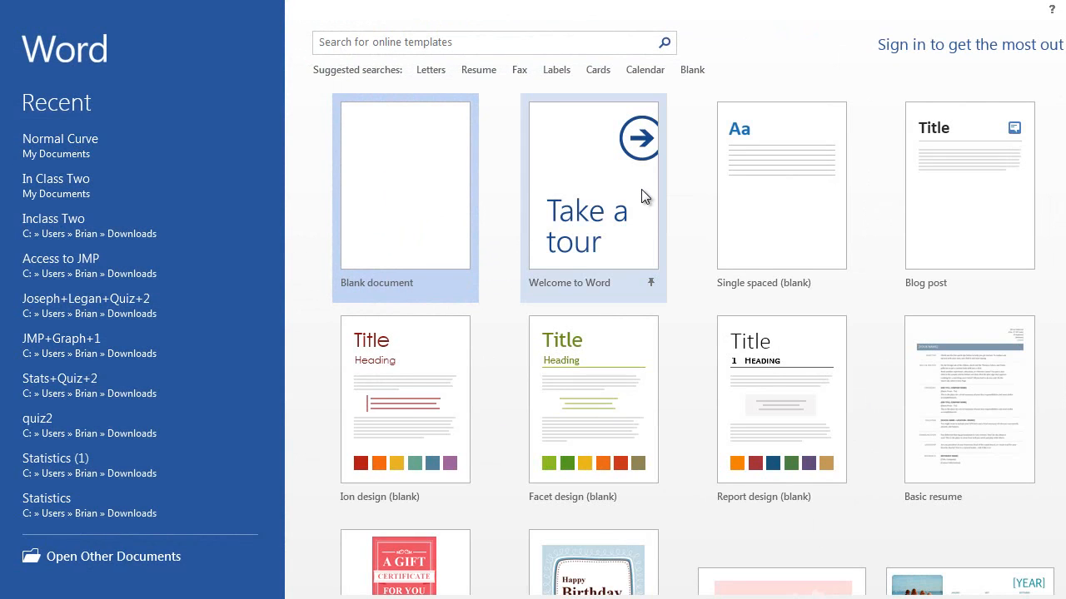
key("Return")
key("ctrl+v")
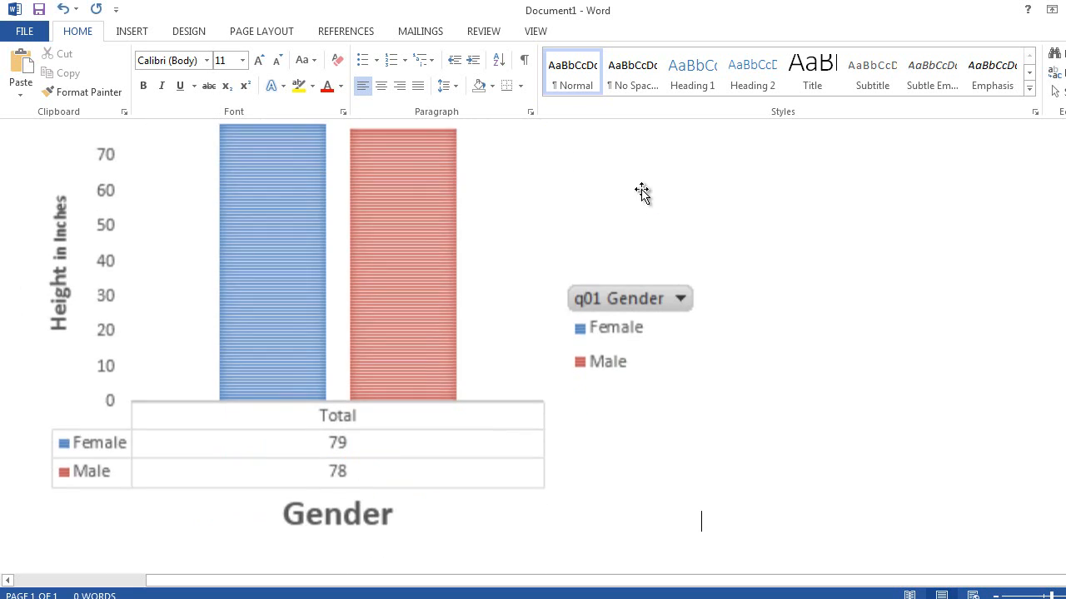
Step: Shrink the pasted chart image by resizing it from its corner
left_click(598, 348)
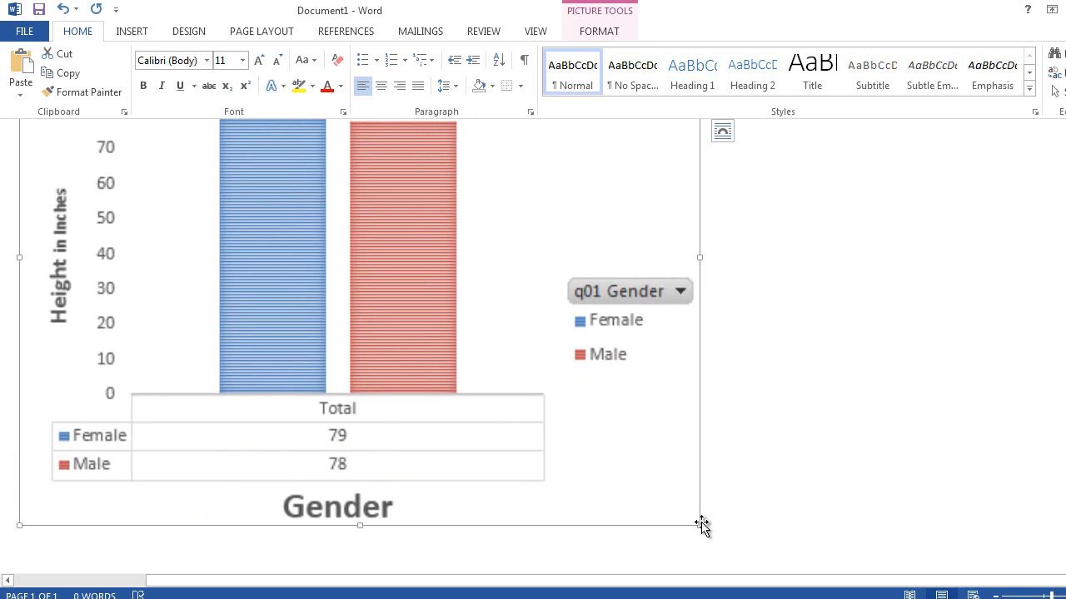
left_click_drag(701, 524, 616, 421)
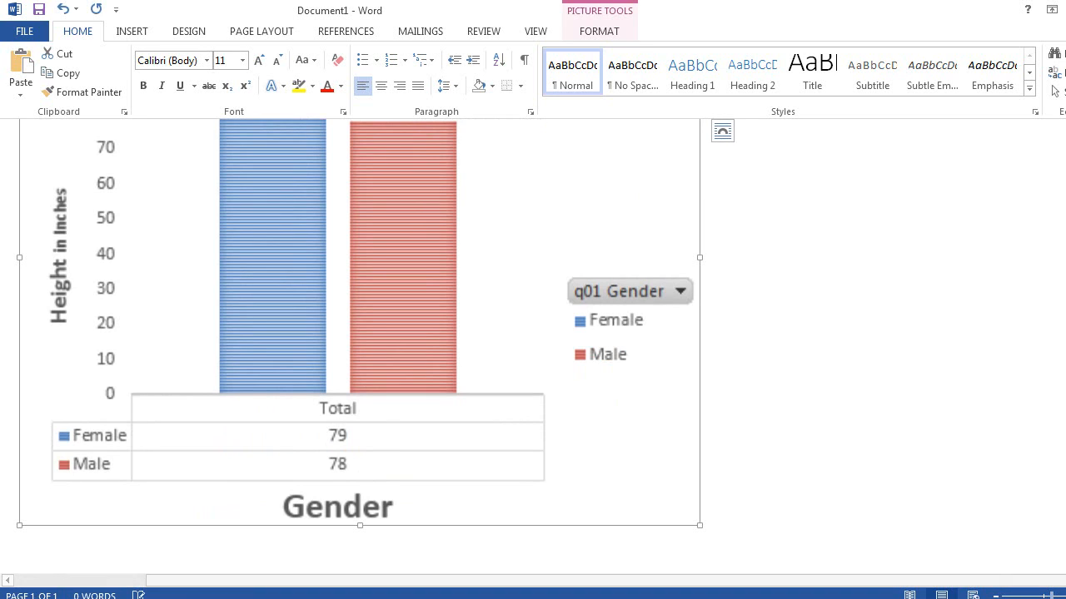
left_click_drag(1048, 596, 1036, 596)
scroll(950, 320, "down", 1)
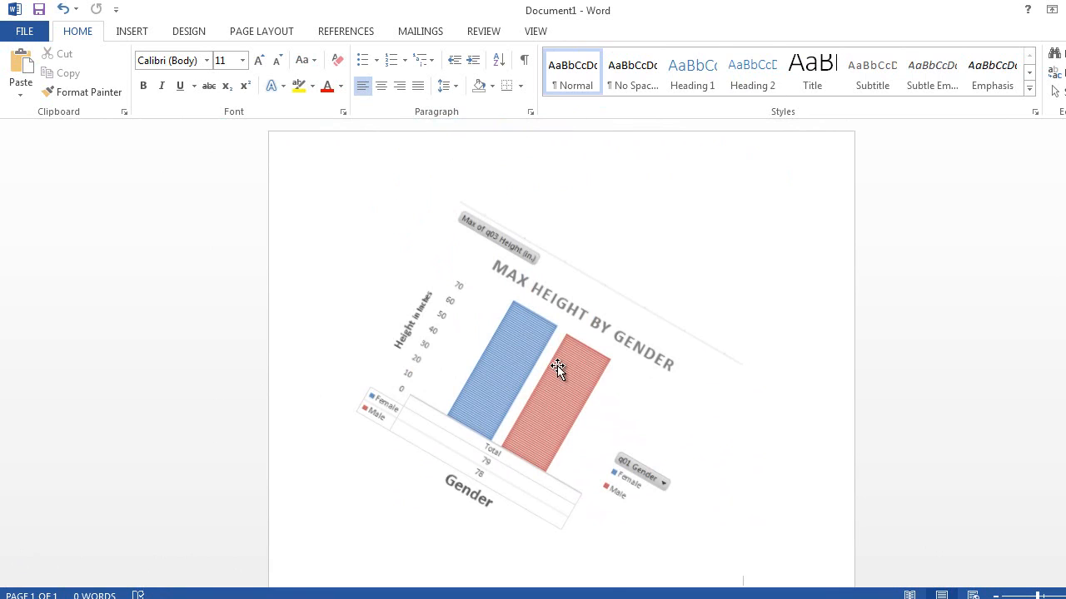
left_click(557, 366)
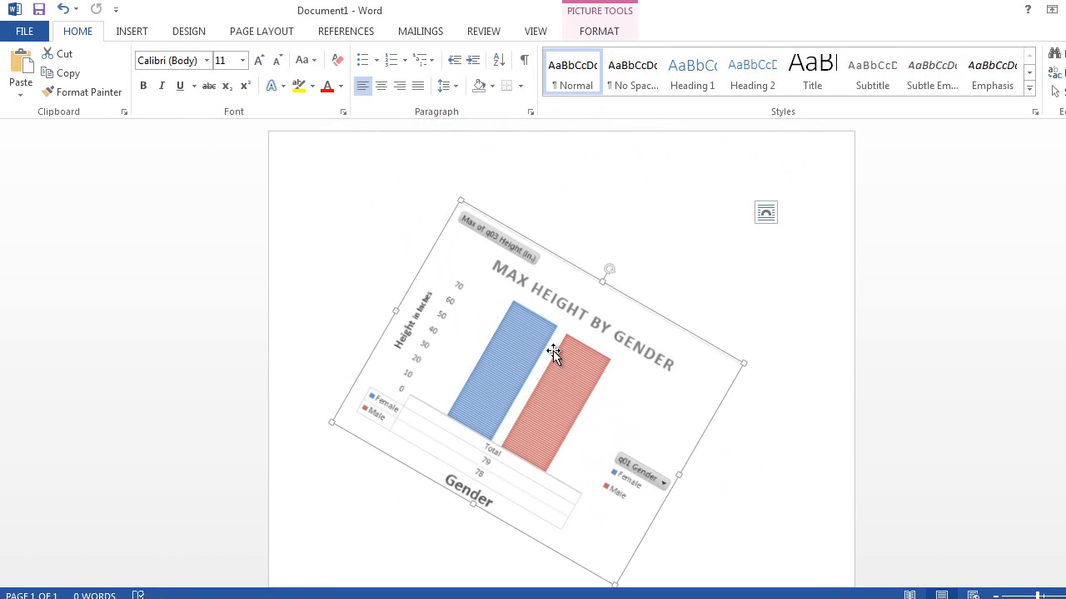
left_click_drag(614, 269, 541, 270)
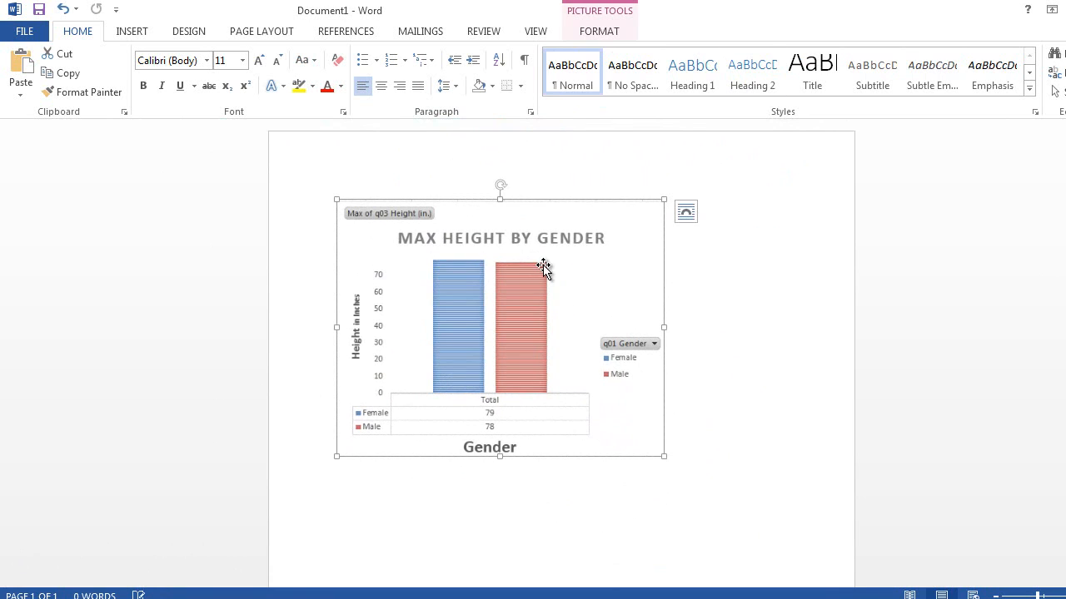
left_click(741, 317)
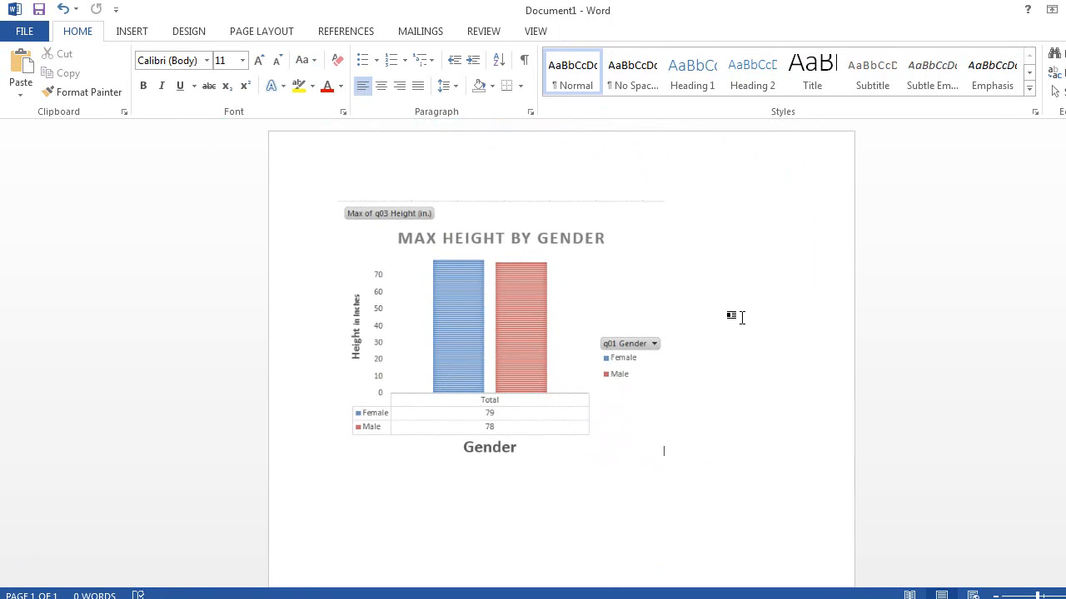